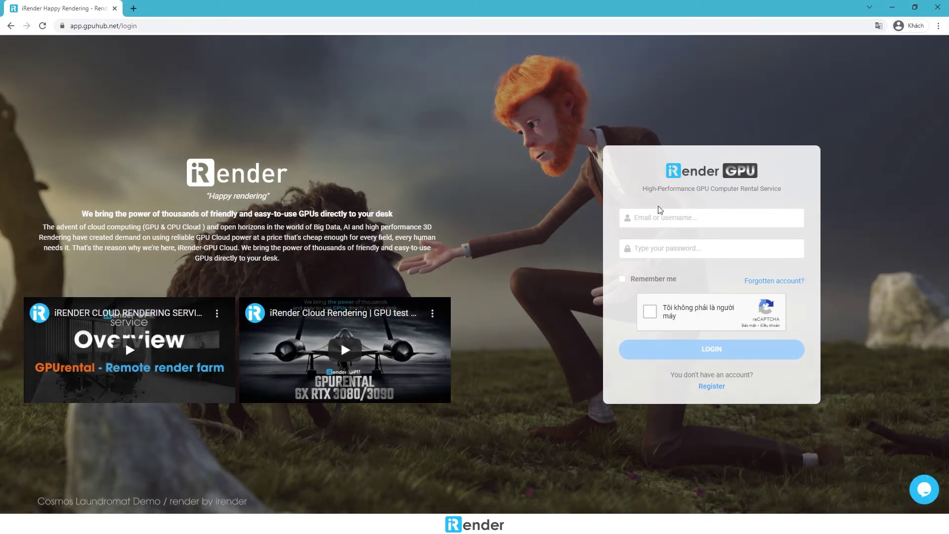
Step: Log in with the account credentials after passing the reCAPTCHA check
{"action": "left_click", "coordinate": [659, 215]}
{"action": "type", "text": "hoang"}
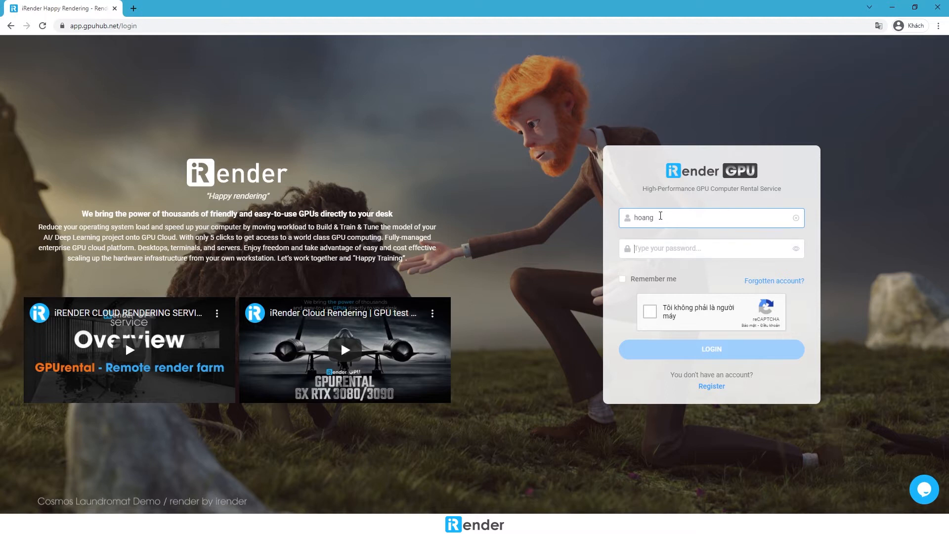
{"action": "type", "text": "••••••••••"}
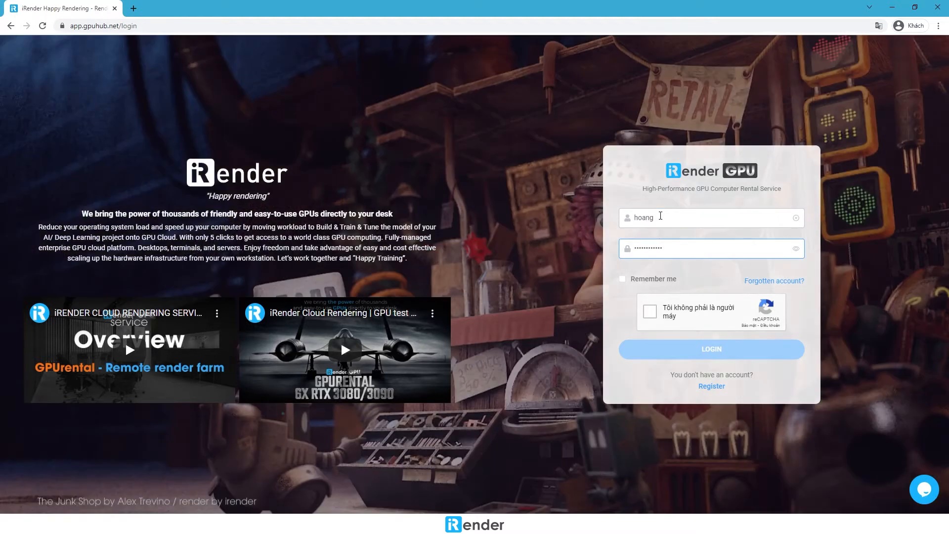
{"action": "left_click", "coordinate": [650, 311]}
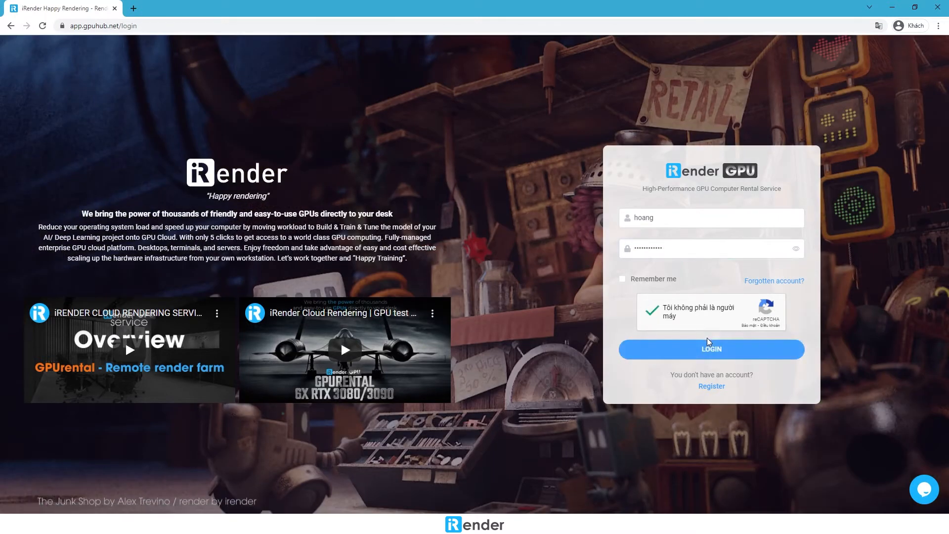
{"action": "left_click", "coordinate": [708, 350]}
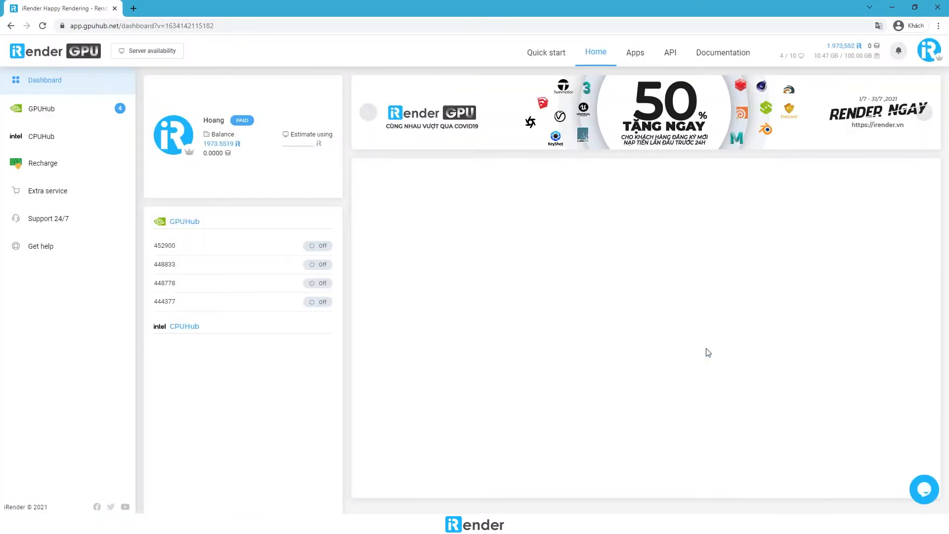
Step: View the GPUHub machine list and glance at the Single Card and 6x Card image options
{"action": "left_click", "coordinate": [46, 109]}
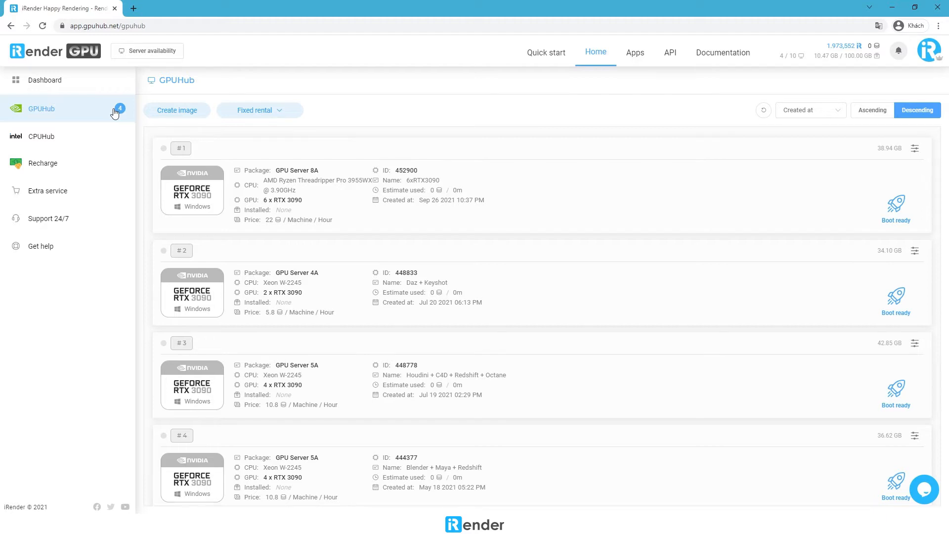
{"action": "left_click", "coordinate": [173, 111]}
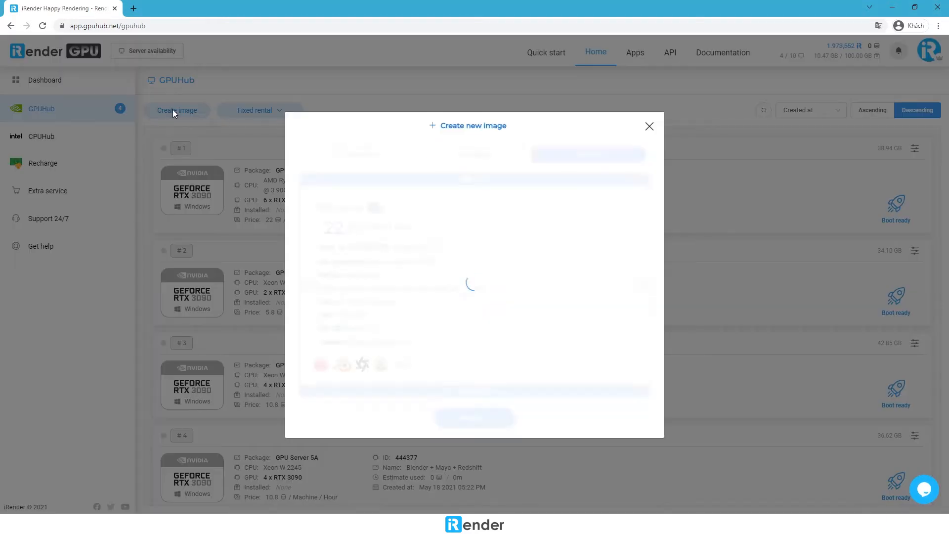
{"action": "left_click", "coordinate": [356, 156]}
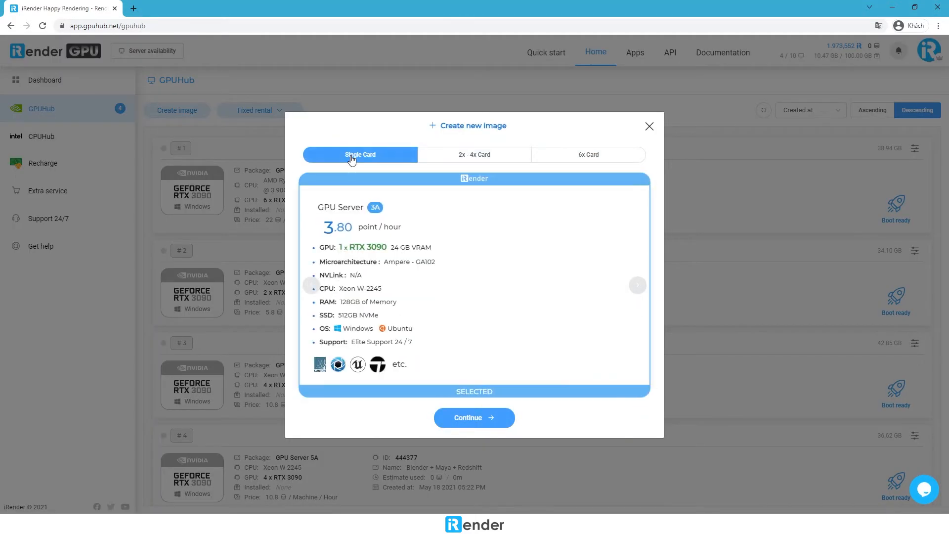
{"action": "left_click", "coordinate": [582, 157]}
{"action": "left_click", "coordinate": [649, 126]}
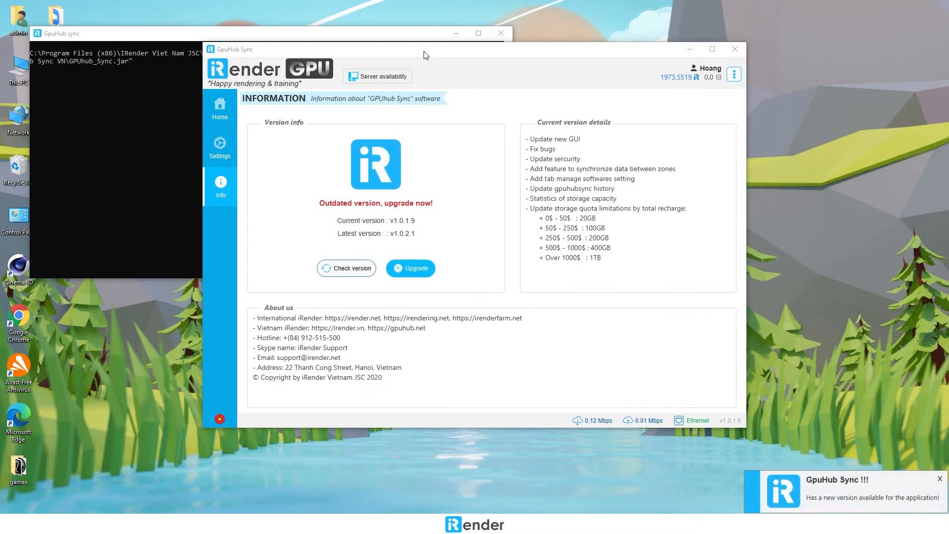
Step: Navigate to the 1.Hoang iRender folder on the Your Storage (Z:) drive
{"action": "left_click", "coordinate": [214, 100]}
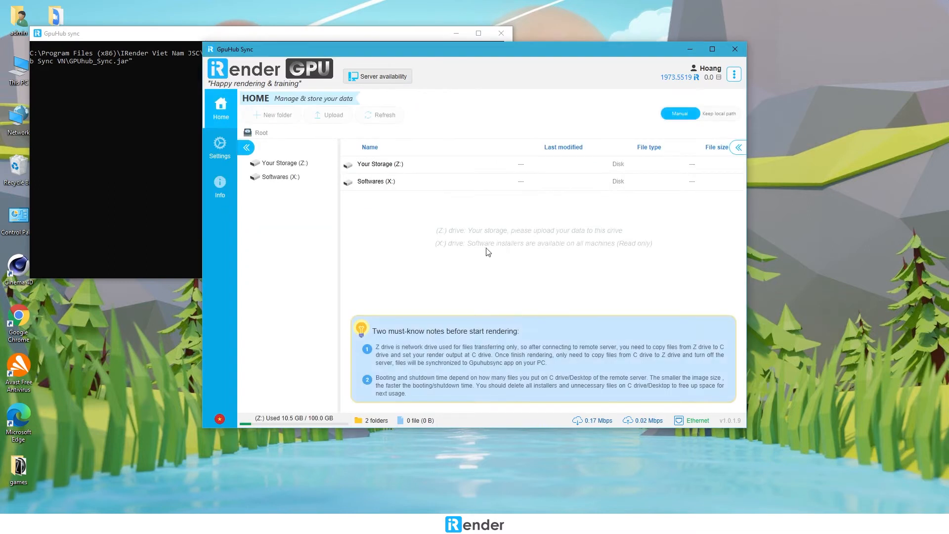
{"action": "double_click", "coordinate": [395, 166]}
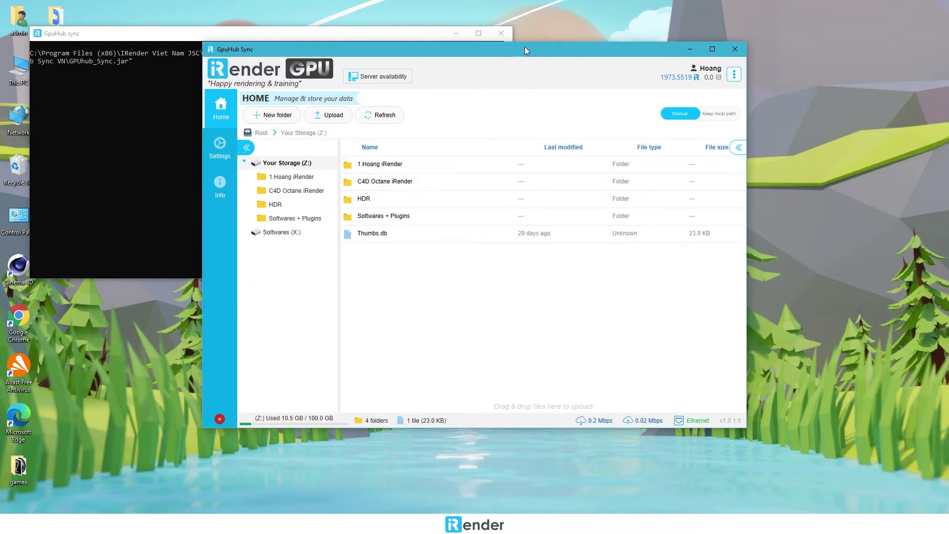
{"action": "left_click_drag", "start_coordinate": [524, 47], "coordinate": [654, 72]}
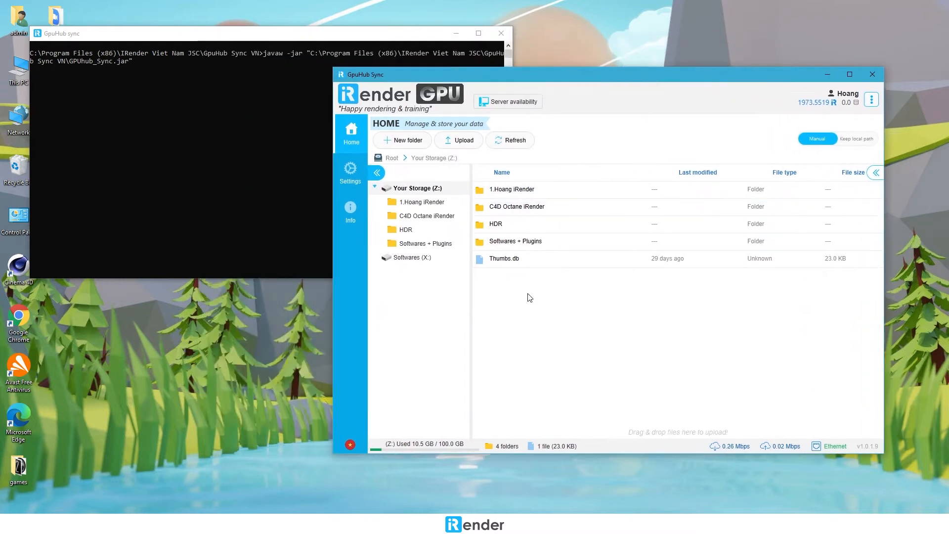
{"action": "double_click", "coordinate": [531, 192]}
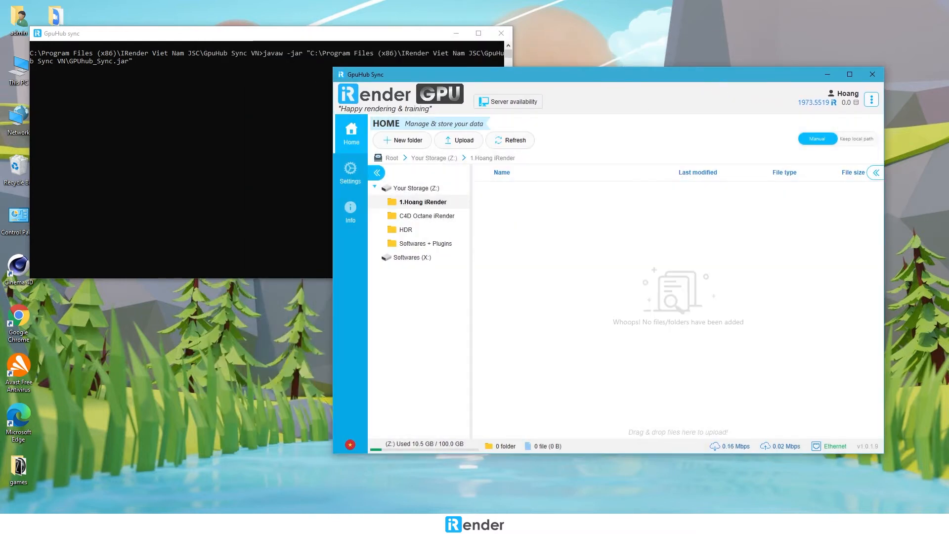
Step: Upload the C4D Octane iRender folder into storage by dragging it from File Explorer
{"action": "mouse_move", "coordinate": [170, 173]}
{"action": "left_mouse_down"}
{"action": "mouse_move", "coordinate": [669, 261]}
{"action": "mouse_move", "coordinate": [583, 260]}
{"action": "left_mouse_up"}
{"action": "left_click", "coordinate": [475, 110]}
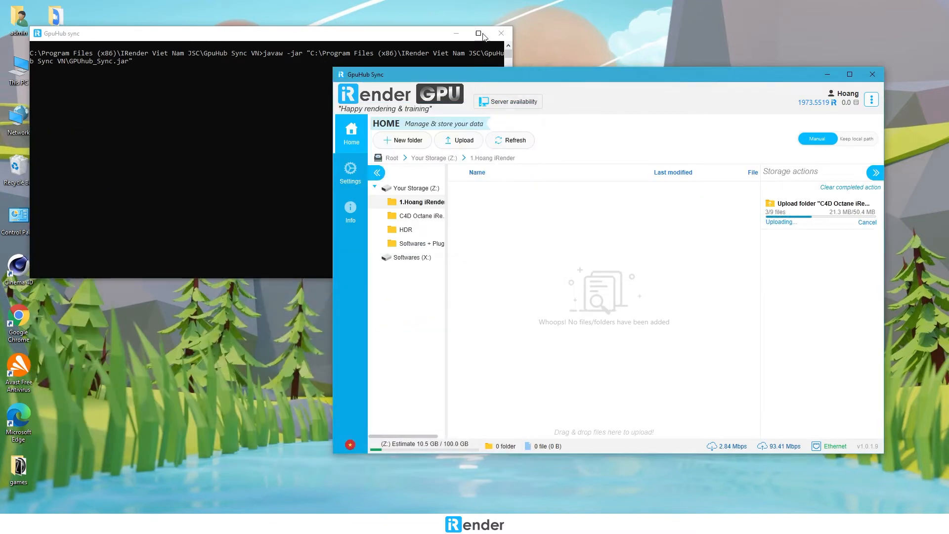
{"action": "left_click", "coordinate": [501, 34]}
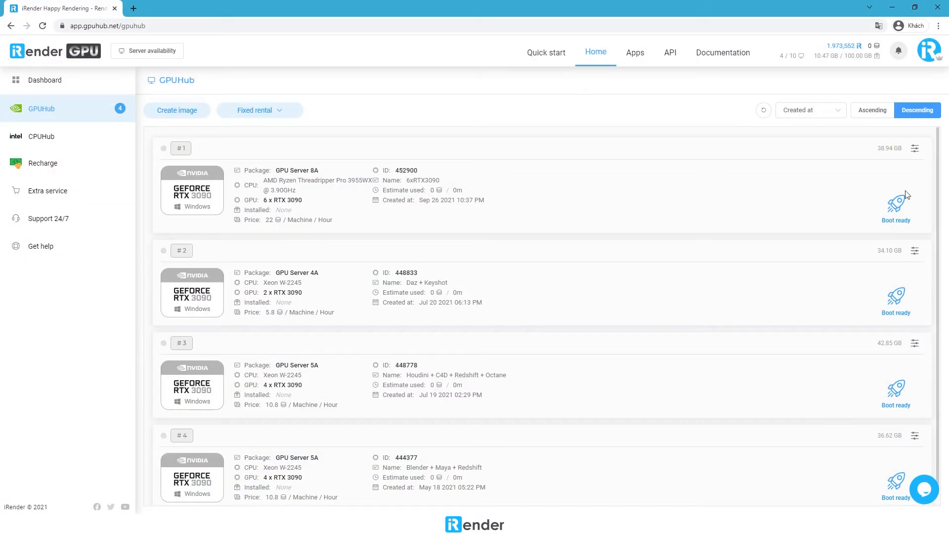
Step: Boot machine #1 (6x RTX 3090) and bring up its connection options once running
{"action": "left_click", "coordinate": [896, 208]}
{"action": "left_click", "coordinate": [583, 394]}
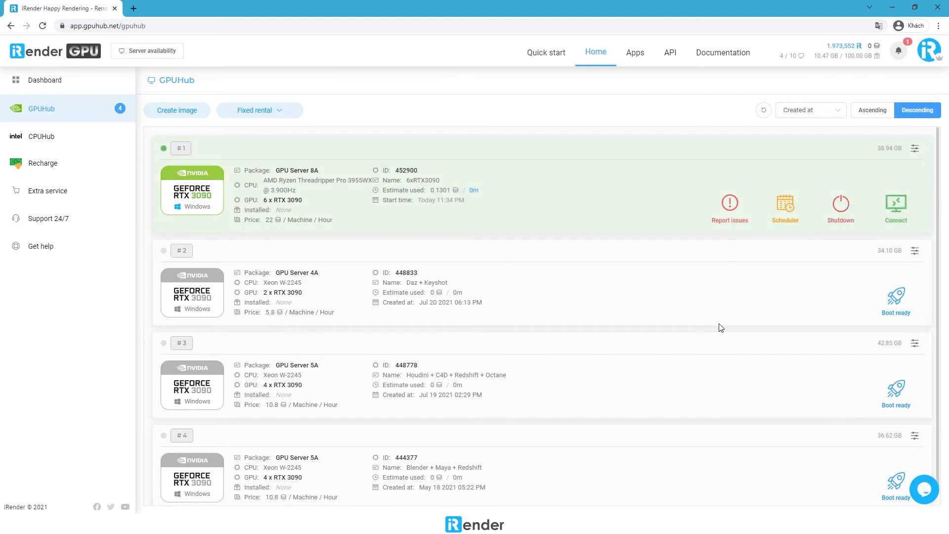
{"action": "left_click", "coordinate": [896, 212]}
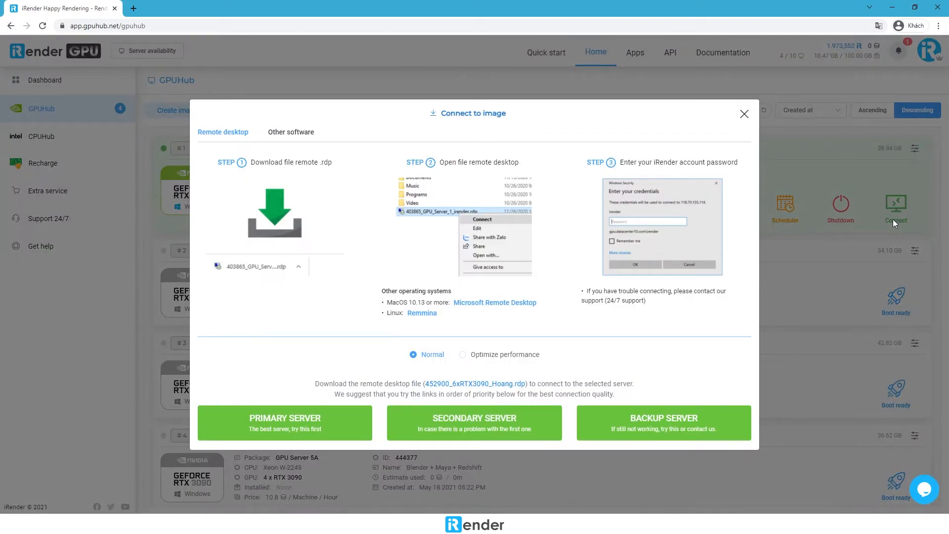
Step: Connect via the downloaded .rdp file, submitting the password and accepting the certificate
{"action": "left_click", "coordinate": [327, 418]}
{"action": "left_click", "coordinate": [31, 500]}
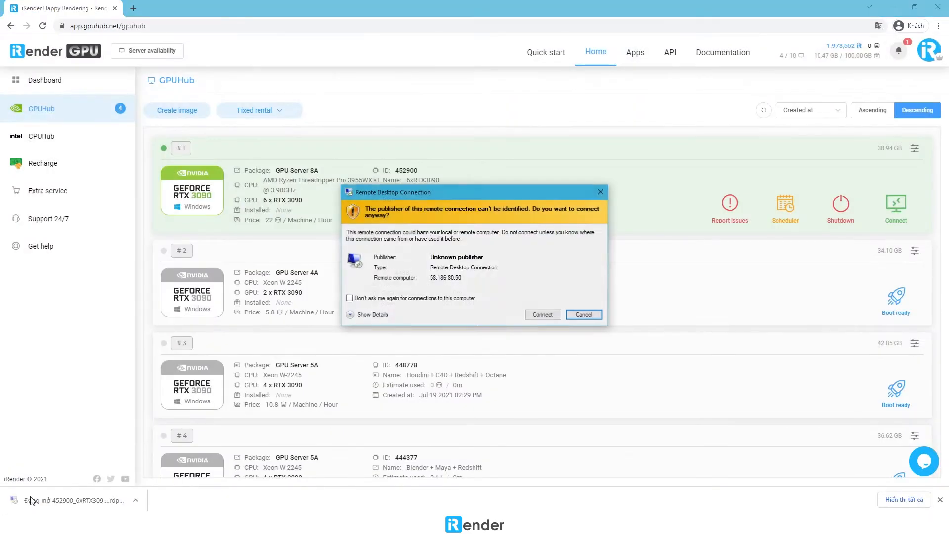
{"action": "left_click", "coordinate": [538, 315]}
{"action": "type", "text": "••••••"}
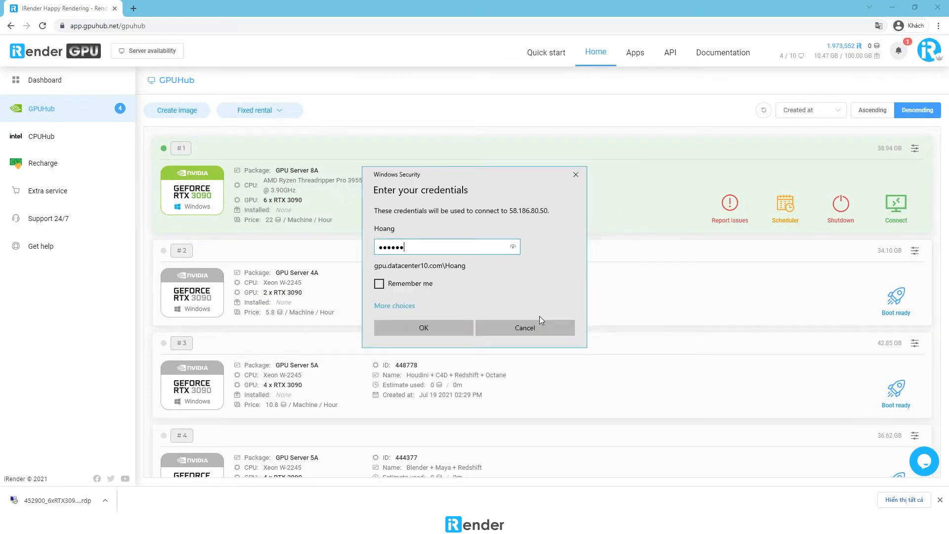
{"action": "type", "text": "••••••"}
{"action": "left_click", "coordinate": [429, 326]}
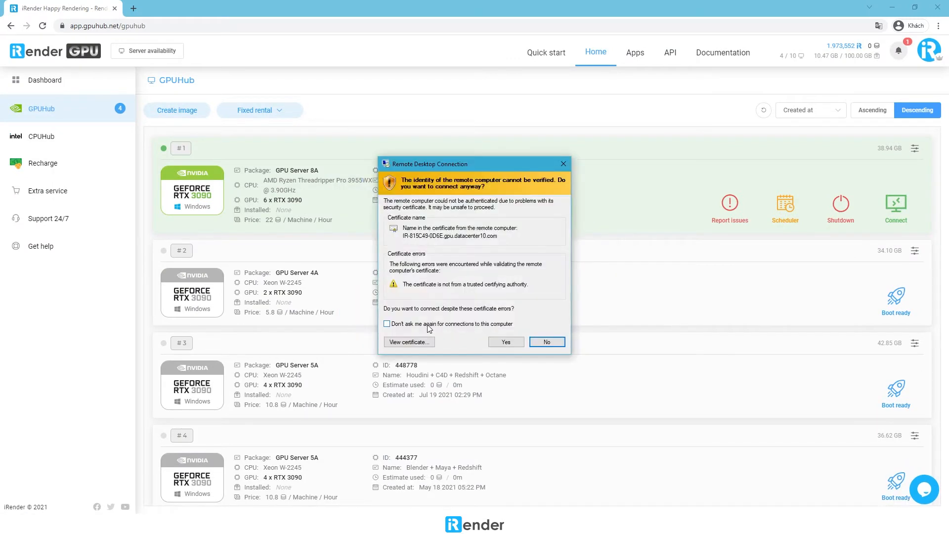
{"action": "left_click", "coordinate": [516, 342]}
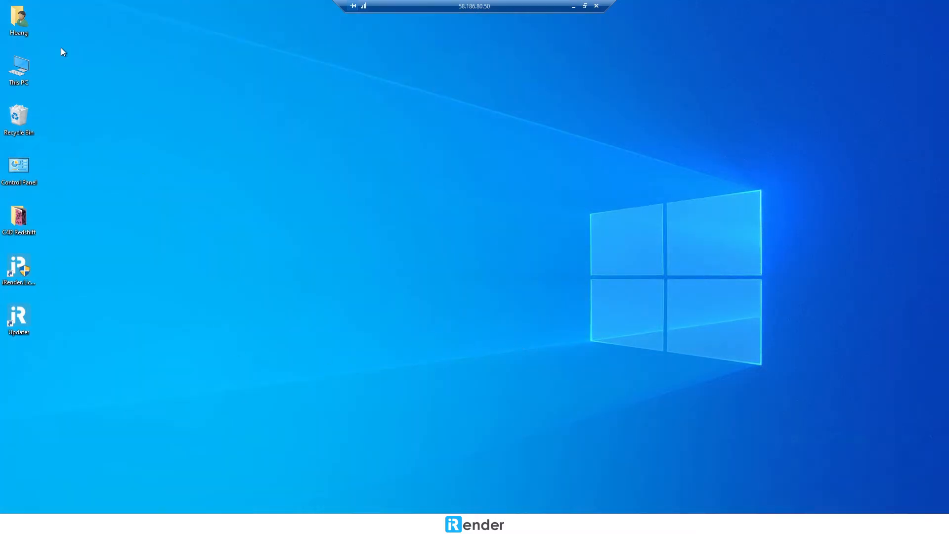
Step: Copy the C4D Octane iRender folder from Storage (Z:) onto the remote desktop
{"action": "double_click", "coordinate": [19, 70]}
{"action": "double_click", "coordinate": [539, 345]}
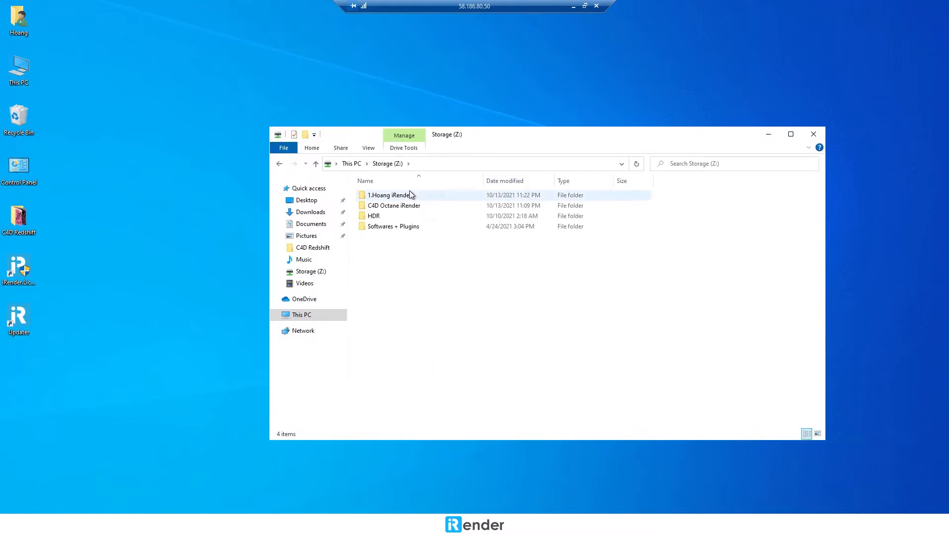
{"action": "double_click", "coordinate": [412, 195]}
{"action": "left_click", "coordinate": [419, 203]}
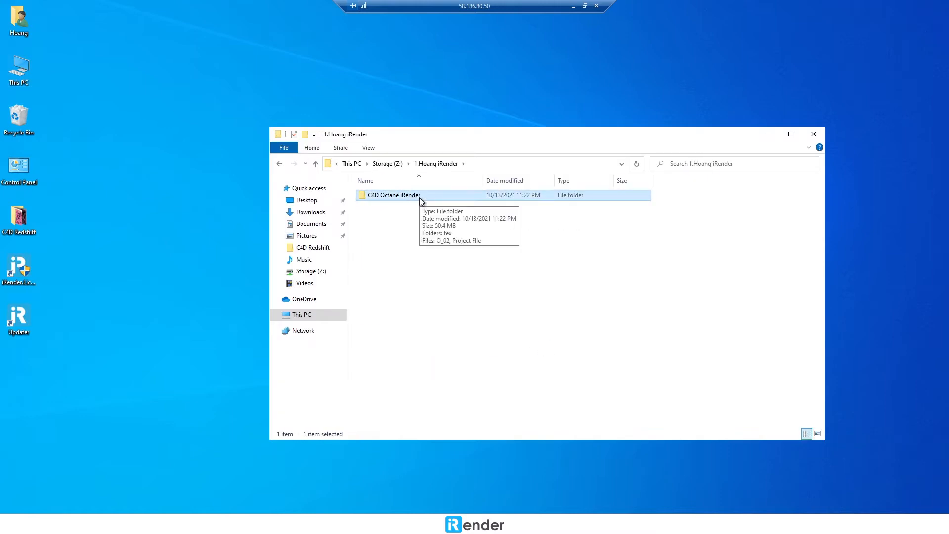
{"action": "right_click", "coordinate": [442, 198]}
{"action": "left_click", "coordinate": [444, 383]}
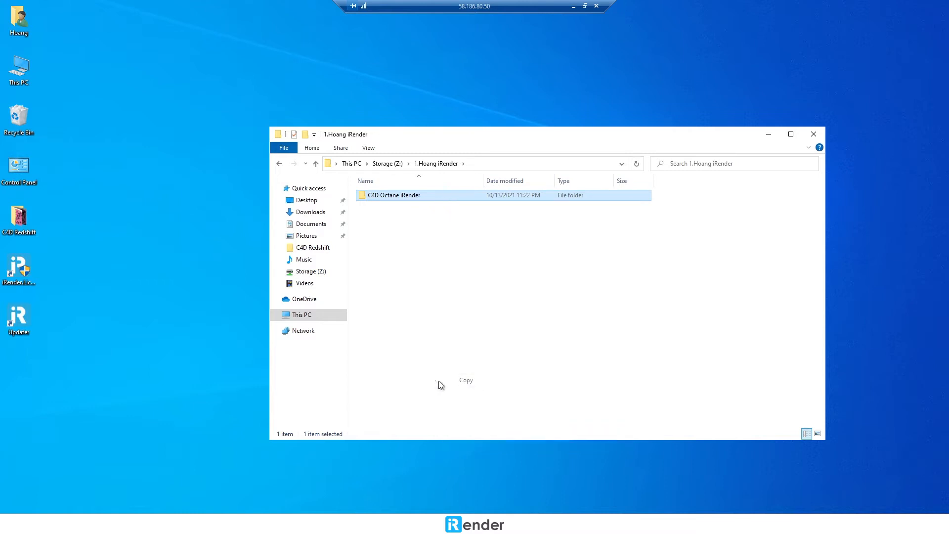
{"action": "left_click", "coordinate": [53, 373]}
{"action": "key", "text": "ctrl+v"}
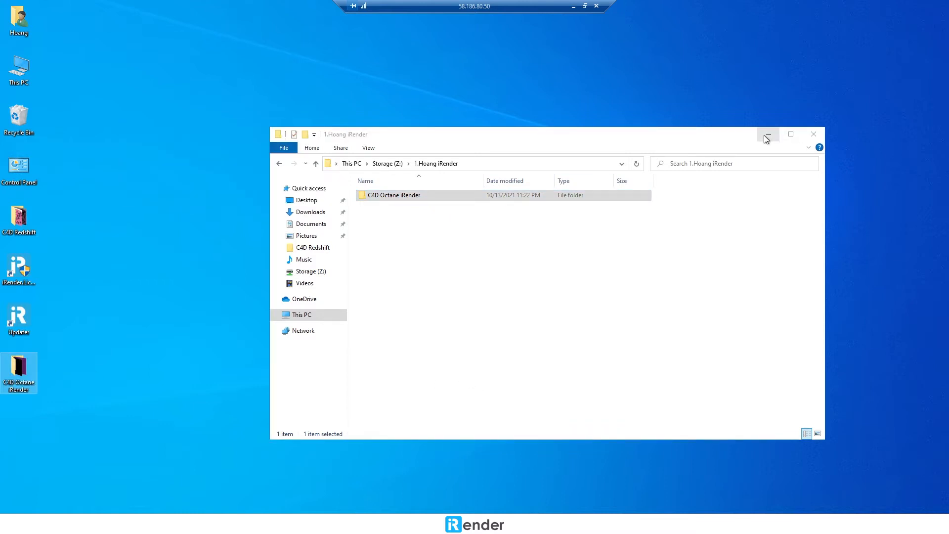
{"action": "left_click", "coordinate": [767, 135]}
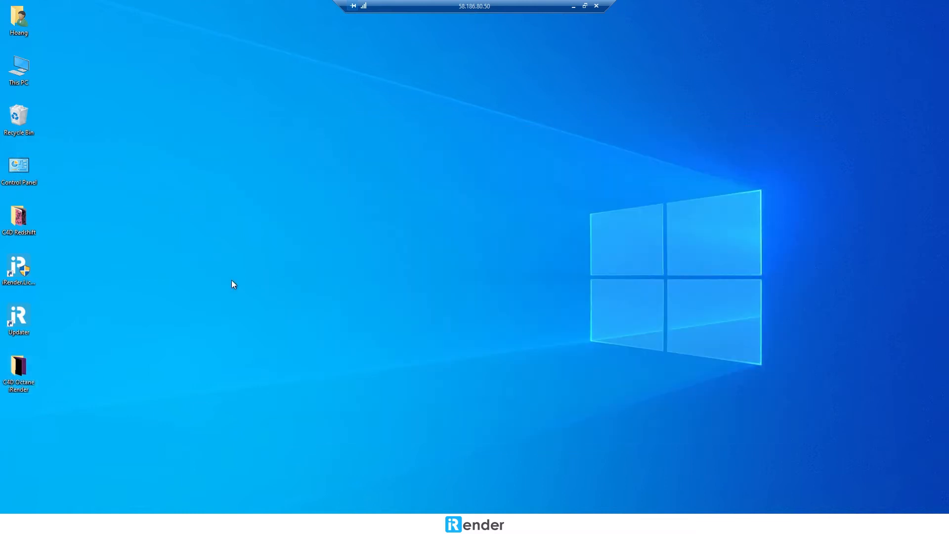
Step: Launch the Project File from the C4D Octane iRender folder in Cinema 4D
{"action": "double_click", "coordinate": [29, 372]}
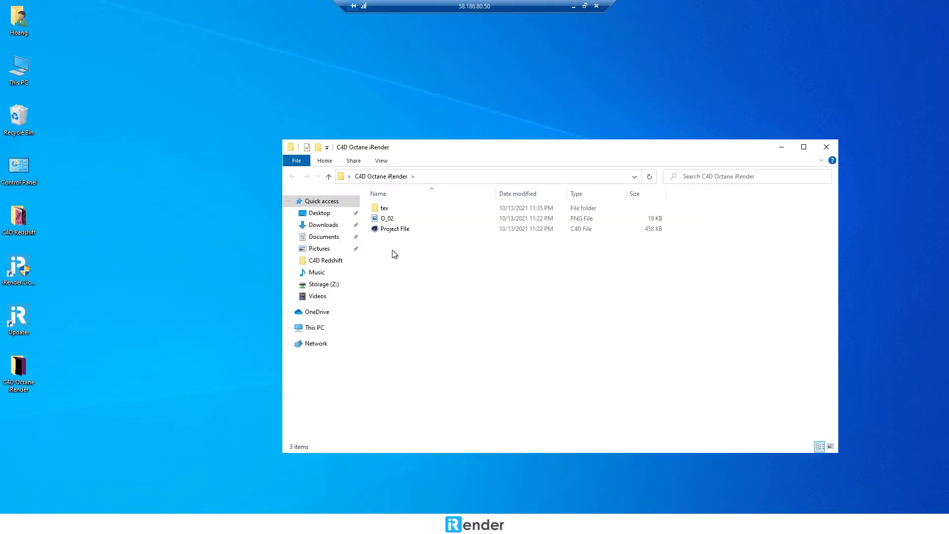
{"action": "double_click", "coordinate": [412, 230]}
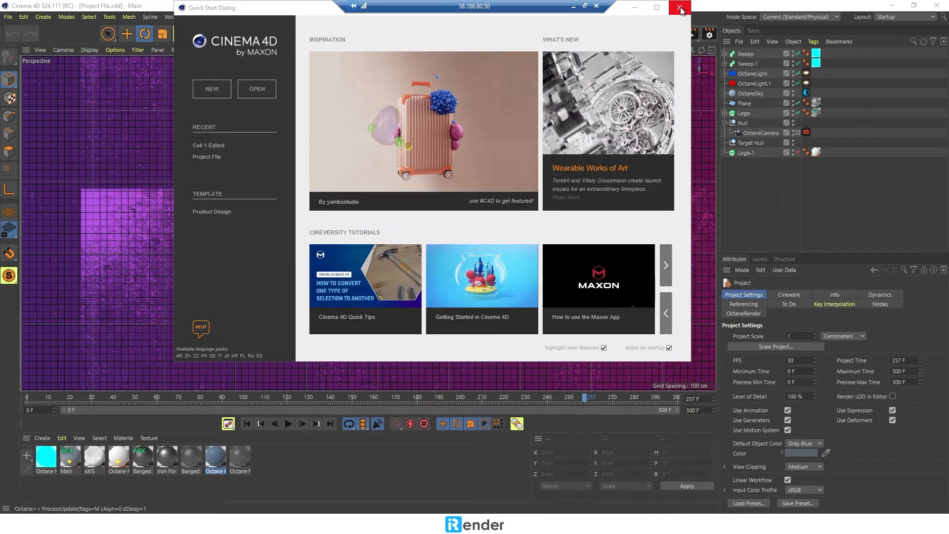
Step: Close the Quick Start Dialog to reveal the loaded iRender logo scene
{"action": "left_click", "coordinate": [681, 10]}
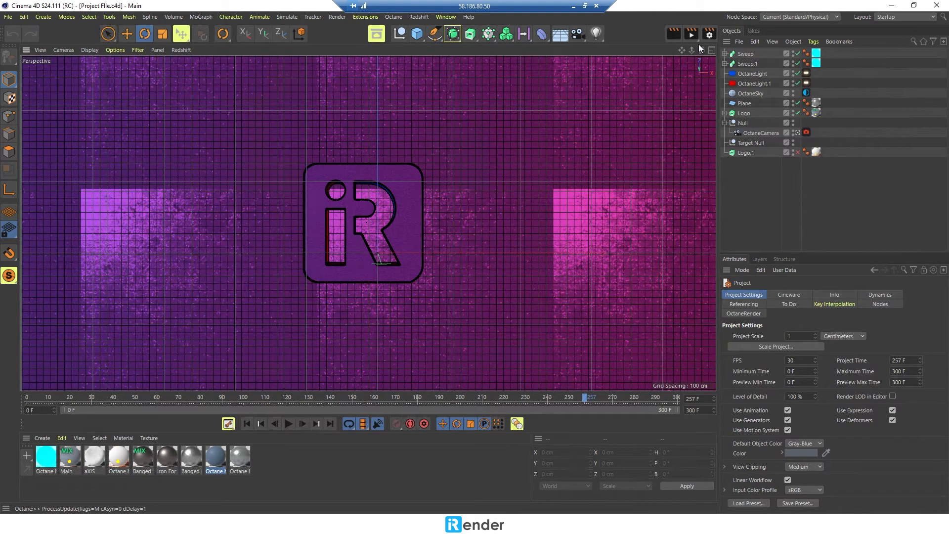
Step: Set the frame range From 1 and save output to a new Render folder in Render Settings
{"action": "left_click", "coordinate": [709, 36]}
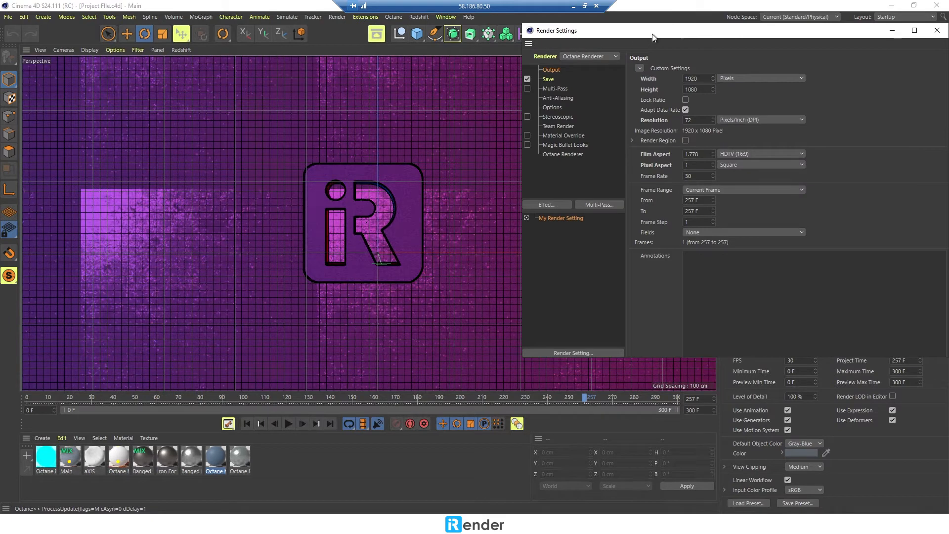
{"action": "left_click_drag", "start_coordinate": [653, 37], "coordinate": [546, 60]}
{"action": "double_click", "coordinate": [586, 223]}
{"action": "type", "text": "1"}
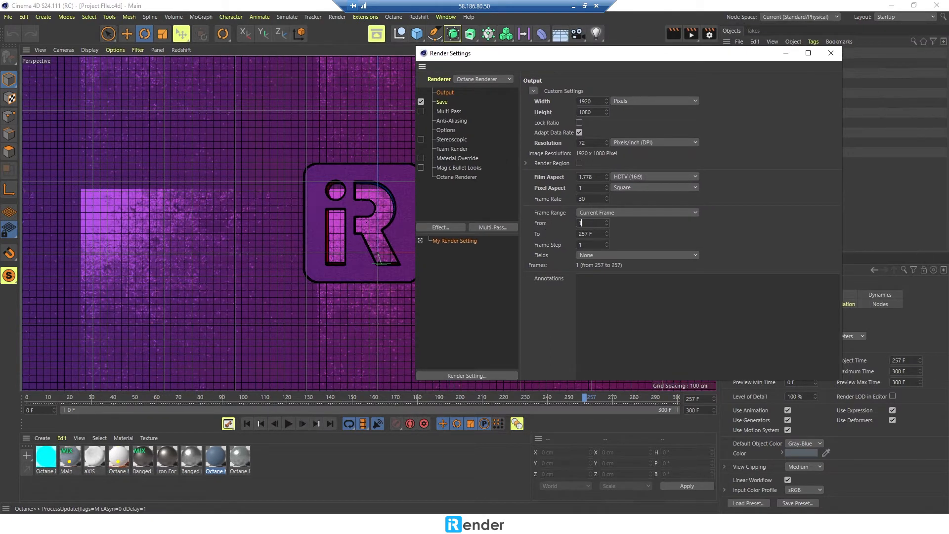
{"action": "type", "text": "30"}
{"action": "left_click", "coordinate": [445, 101]}
{"action": "left_click", "coordinate": [817, 110]}
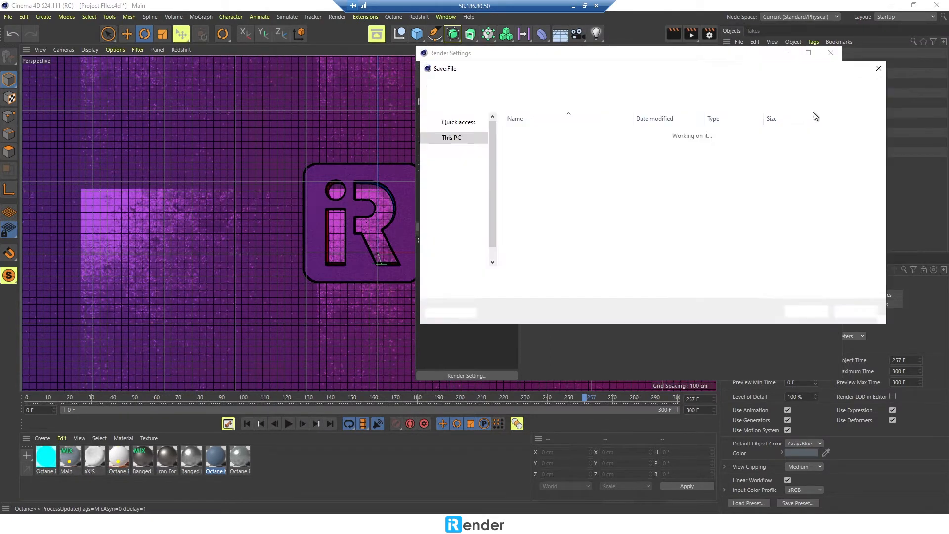
{"action": "left_click", "coordinate": [489, 104]}
{"action": "type", "text": "Render"}
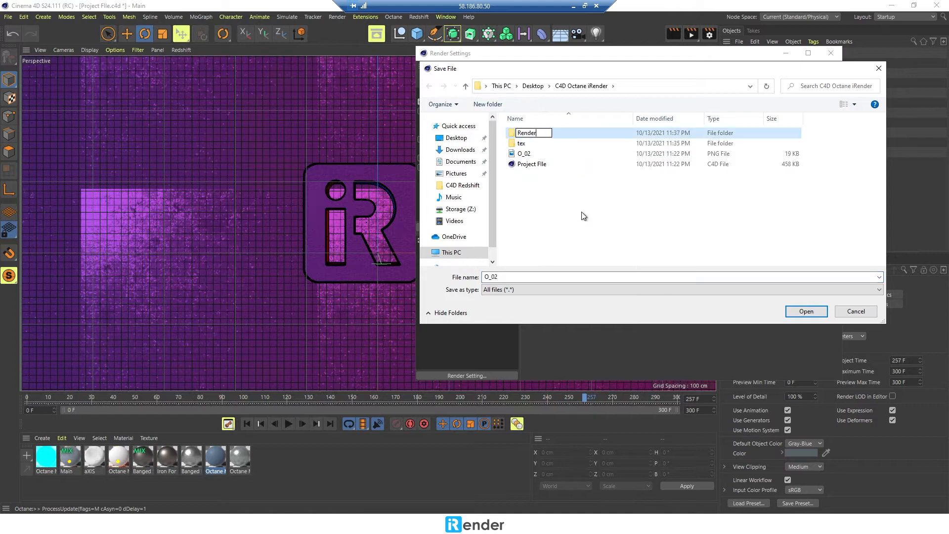
{"action": "key", "text": "Return"}
{"action": "key", "text": "Return"}
{"action": "type", "text": "R"}
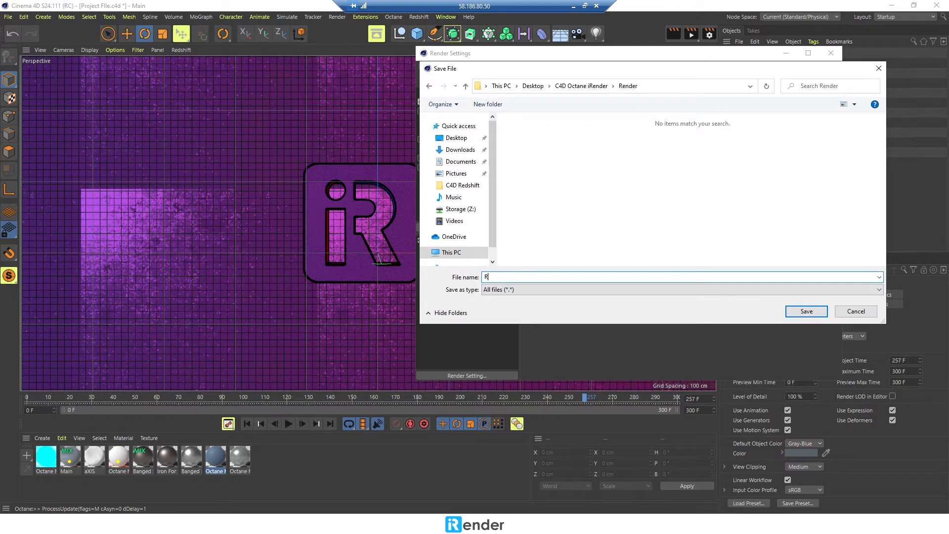
{"action": "type", "text": "ender"}
{"action": "left_click", "coordinate": [806, 311]}
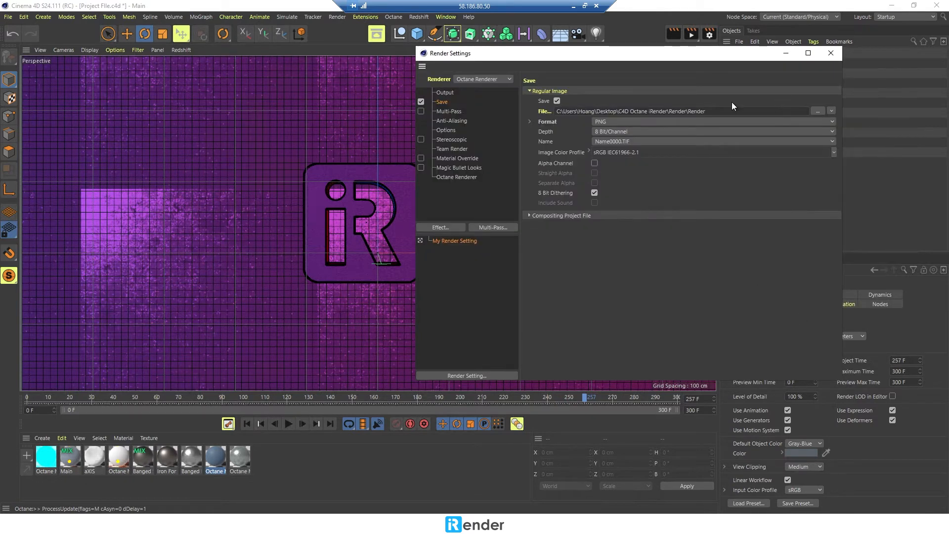
{"action": "left_click", "coordinate": [453, 176]}
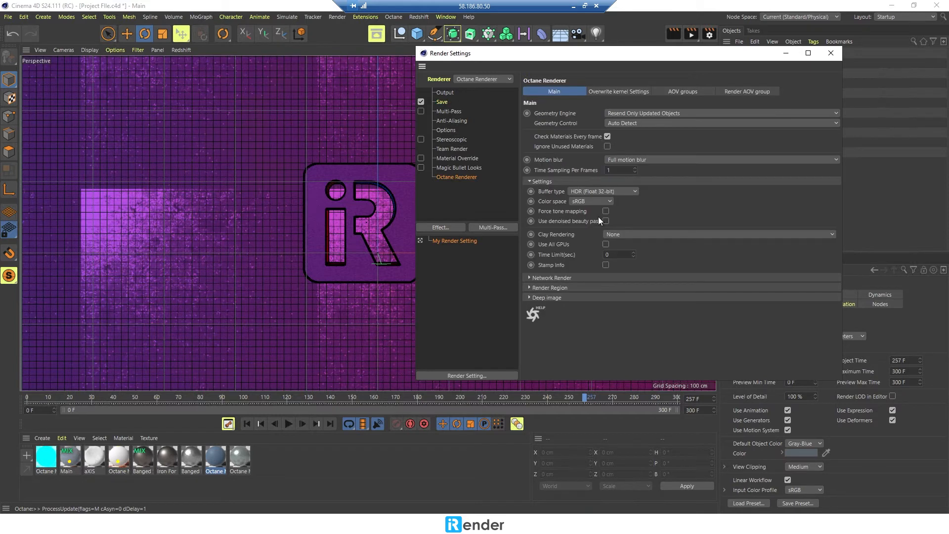
{"action": "left_click", "coordinate": [830, 54]}
Step: Save the project, add it to the Render Queue and start the render job
{"action": "key", "text": "ctrl+s"}
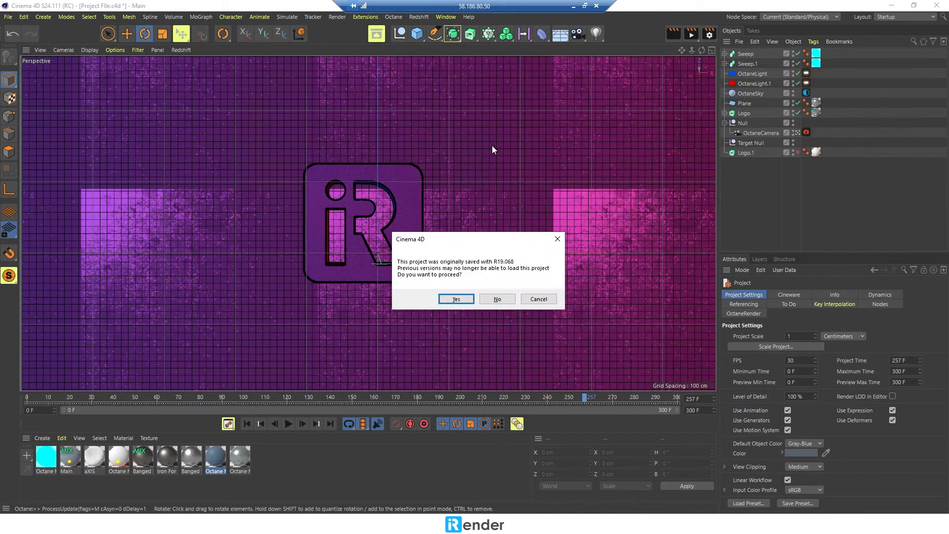
{"action": "left_click", "coordinate": [457, 298]}
{"action": "left_click", "coordinate": [337, 16]}
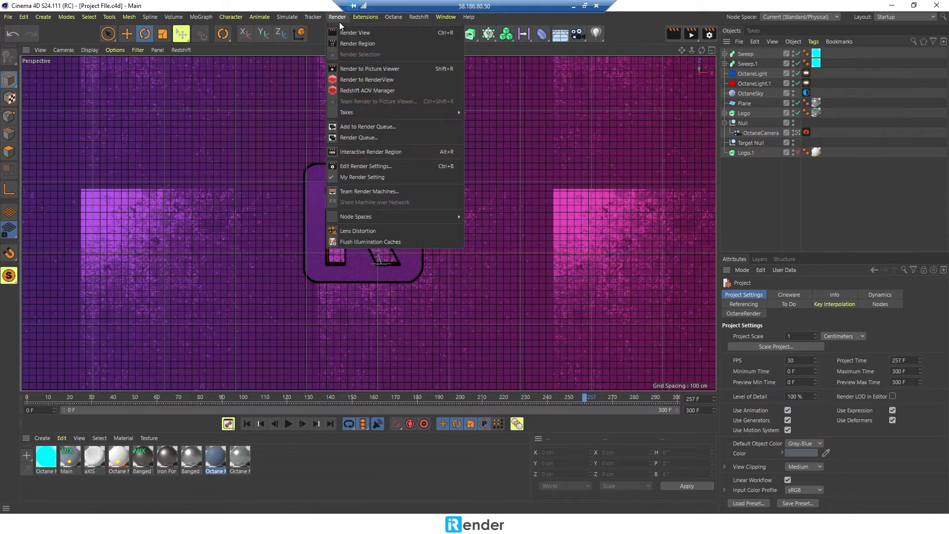
{"action": "left_click", "coordinate": [368, 127]}
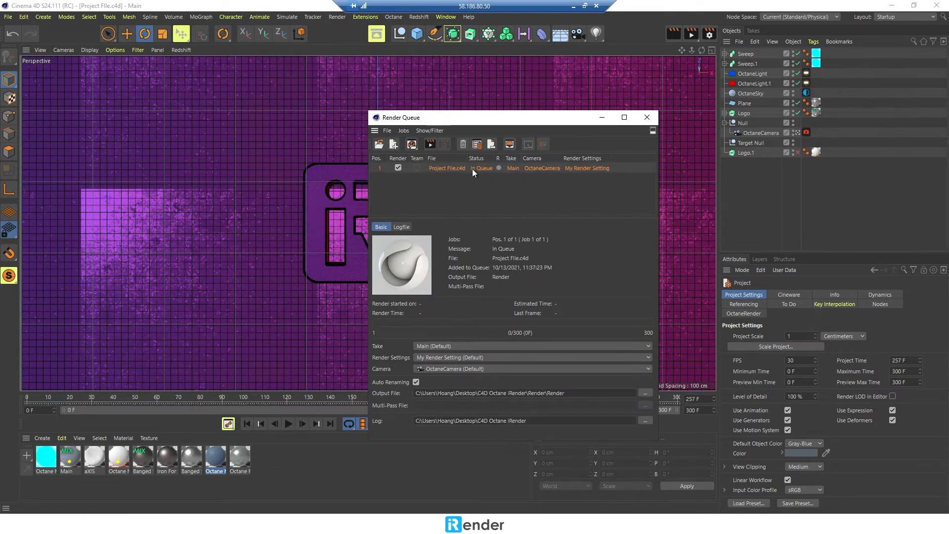
{"action": "left_click", "coordinate": [430, 144]}
{"action": "left_click_drag", "start_coordinate": [457, 118], "coordinate": [530, 91]}
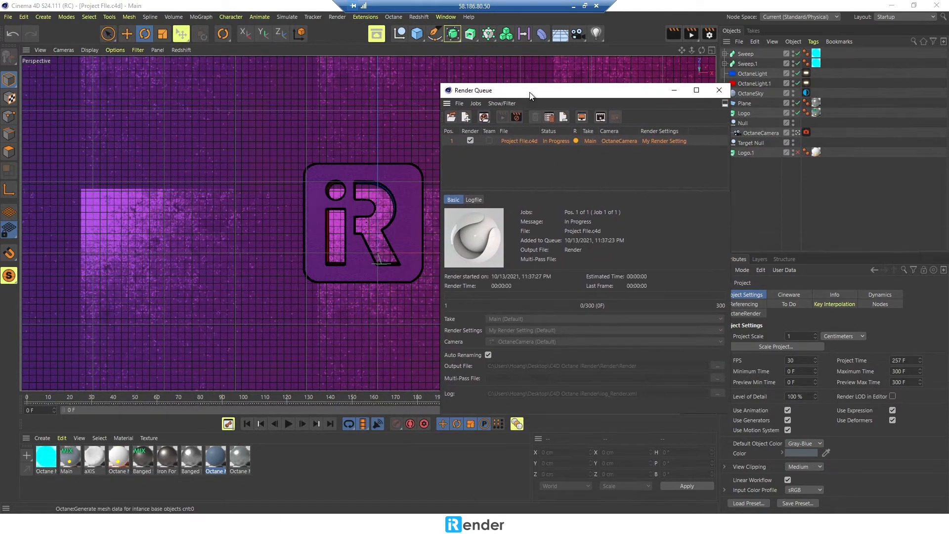
{"action": "right_click", "coordinate": [498, 523]}
{"action": "left_click", "coordinate": [522, 489]}
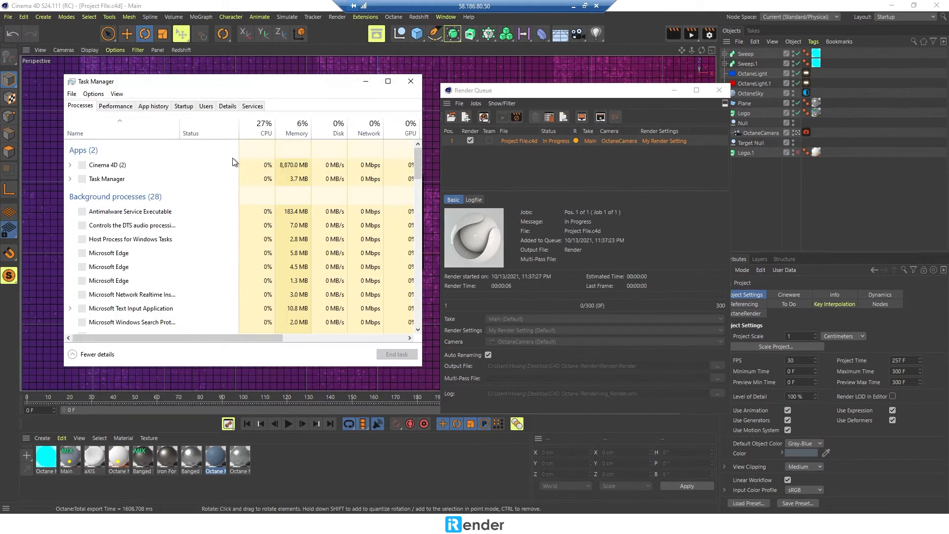
{"action": "left_click", "coordinate": [119, 106]}
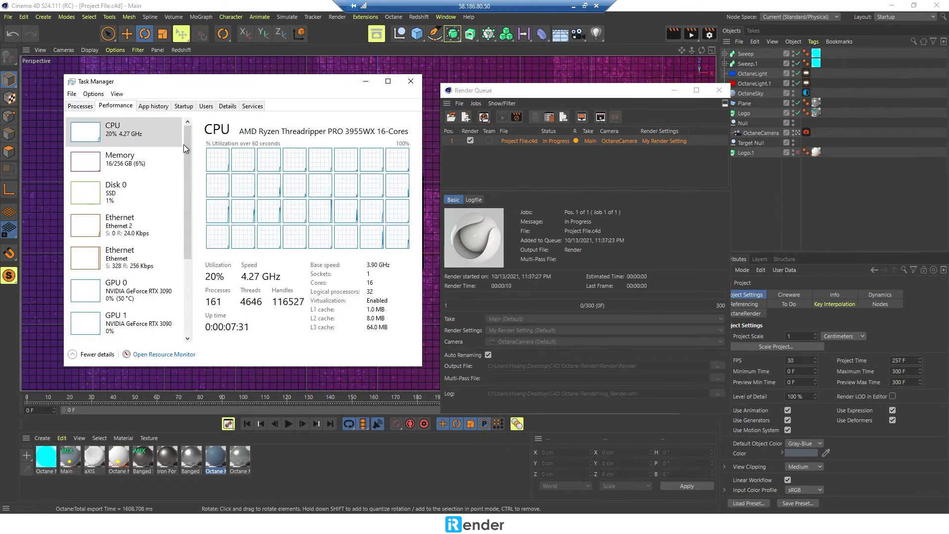
{"action": "left_click", "coordinate": [177, 160]}
{"action": "left_click_drag", "start_coordinate": [186, 160], "coordinate": [186, 237]}
{"action": "left_click", "coordinate": [179, 169]}
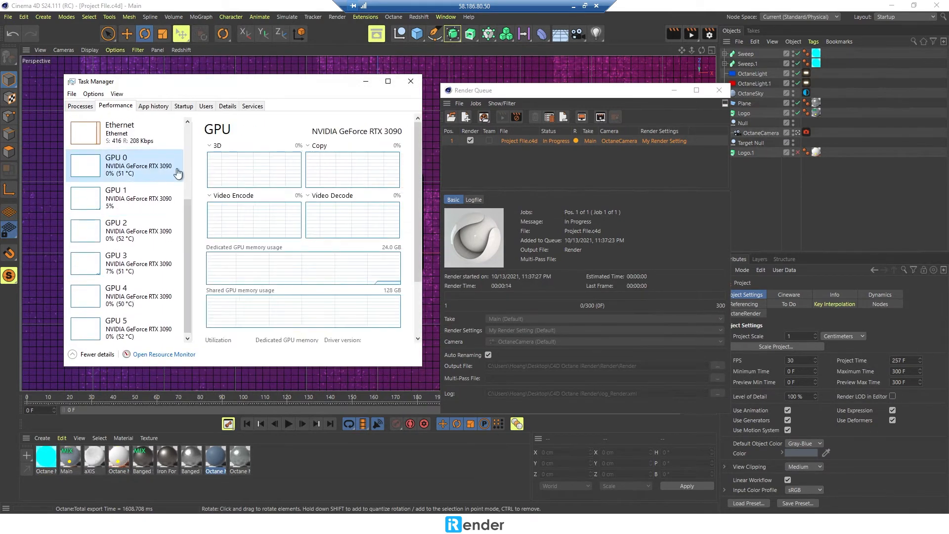
{"action": "left_click", "coordinate": [319, 195]}
{"action": "left_click", "coordinate": [252, 267]}
{"action": "left_click", "coordinate": [148, 199]}
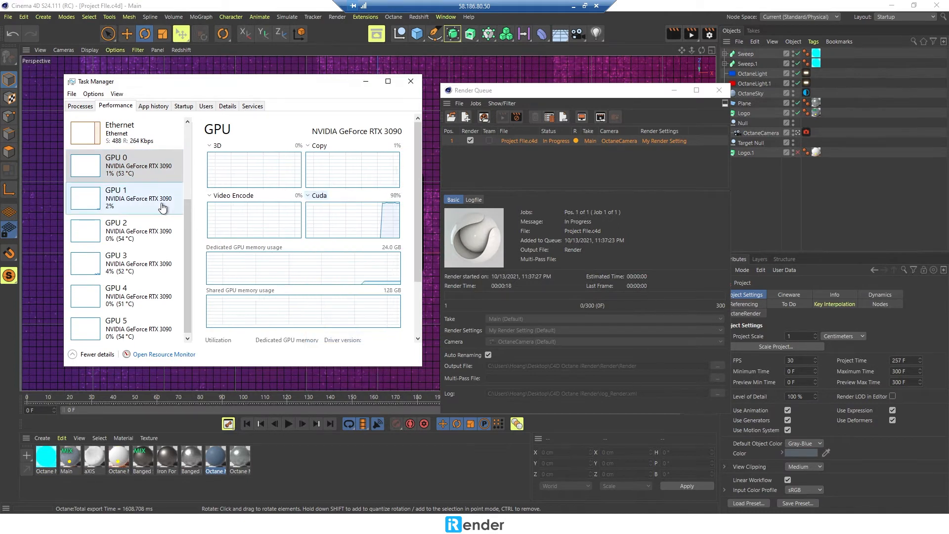
{"action": "left_click", "coordinate": [322, 197]}
{"action": "left_click", "coordinate": [320, 337]}
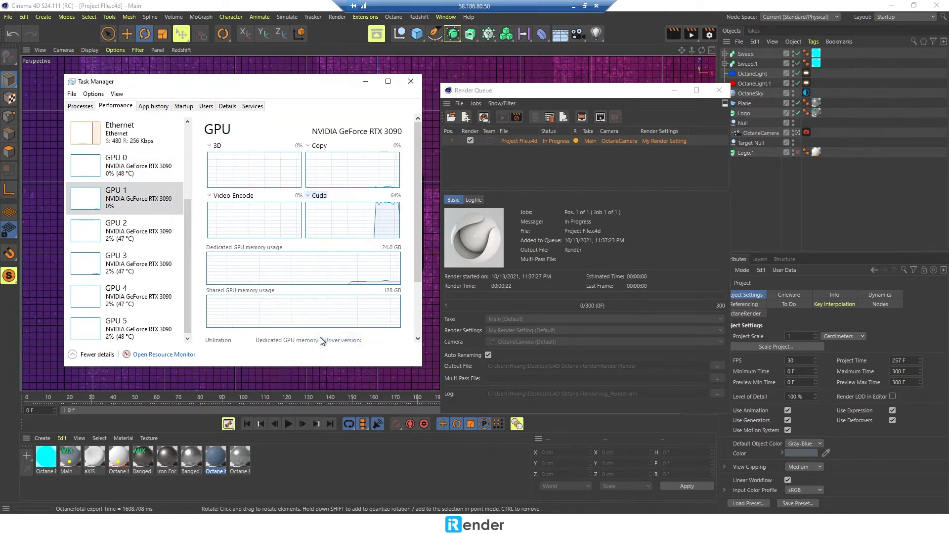
{"action": "left_click", "coordinate": [154, 244]}
{"action": "left_click", "coordinate": [319, 195]}
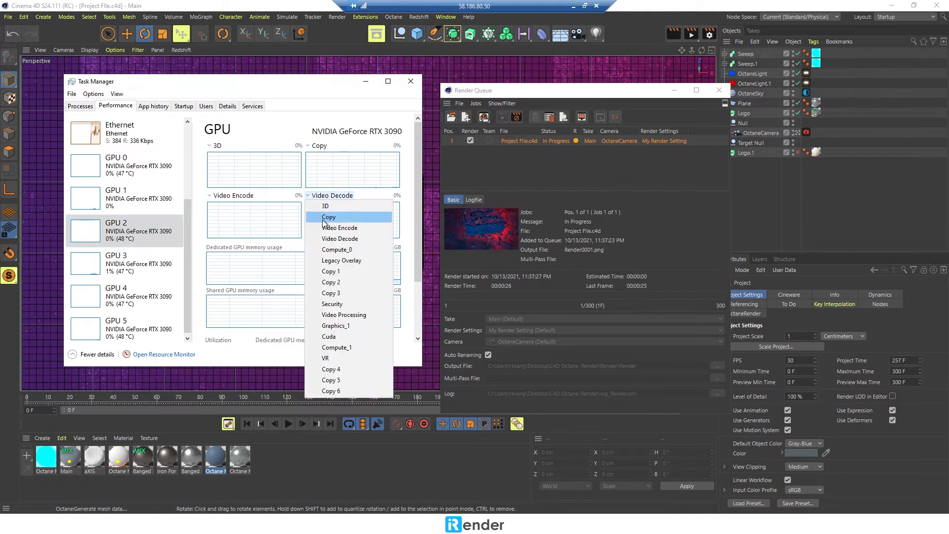
{"action": "left_click", "coordinate": [338, 361]}
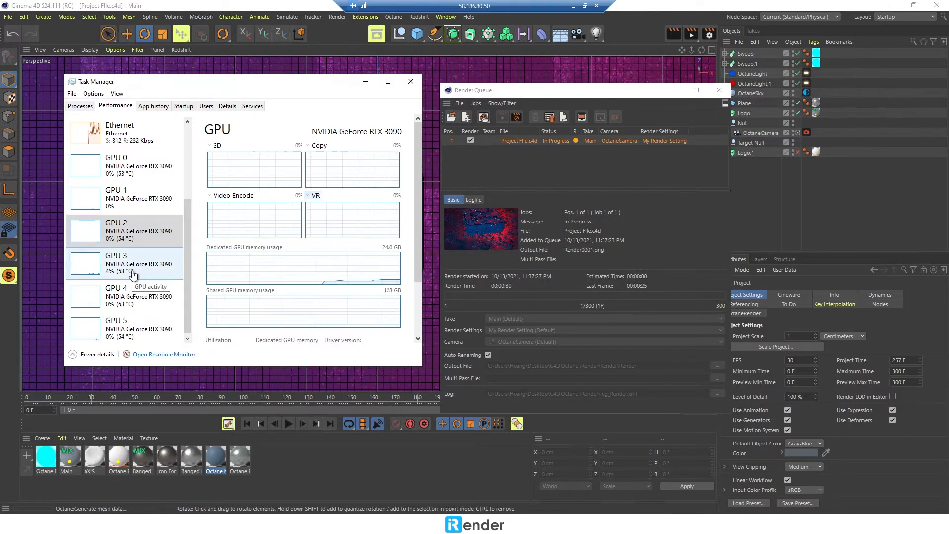
{"action": "left_click", "coordinate": [312, 195]}
{"action": "left_click", "coordinate": [328, 334]}
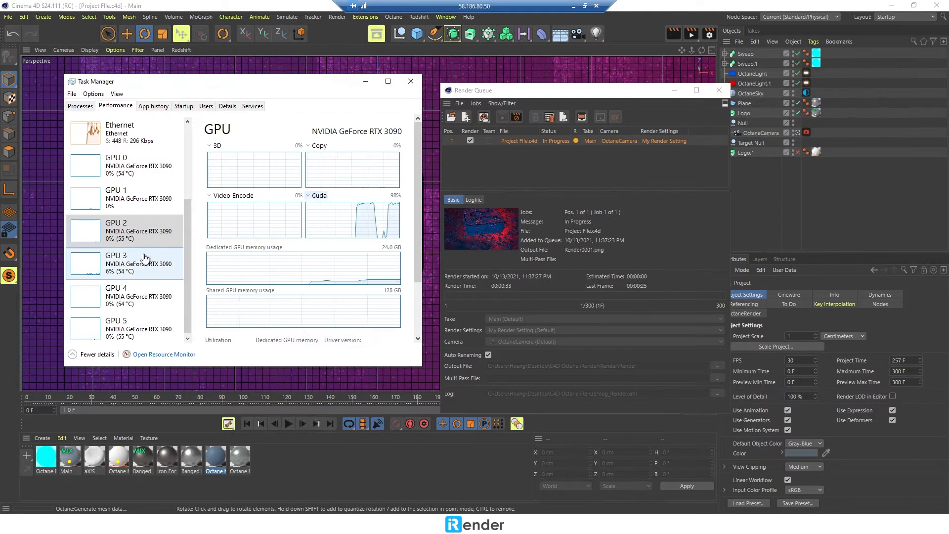
{"action": "left_click", "coordinate": [141, 261]}
{"action": "left_click", "coordinate": [320, 196]}
{"action": "left_click", "coordinate": [329, 335]}
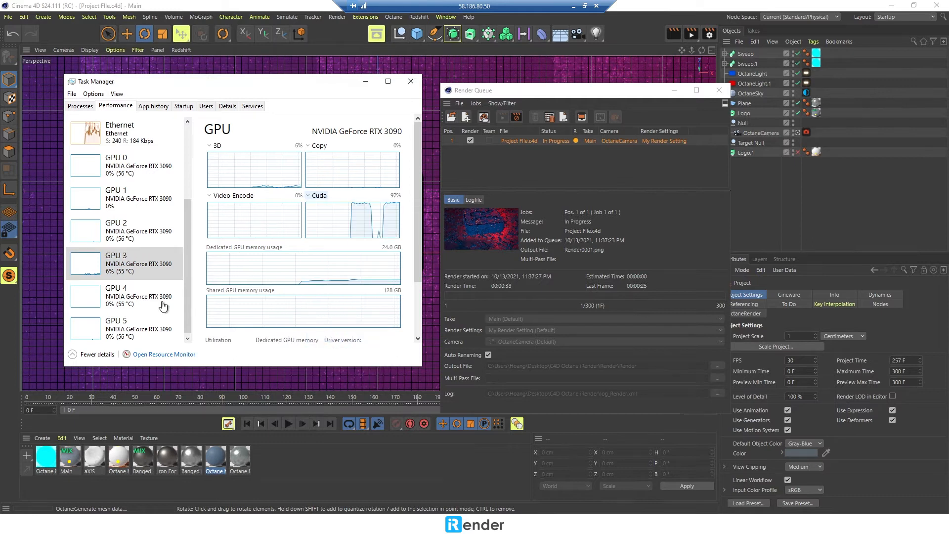
{"action": "left_click", "coordinate": [145, 293]}
{"action": "left_click", "coordinate": [318, 196]}
{"action": "left_click", "coordinate": [330, 336]}
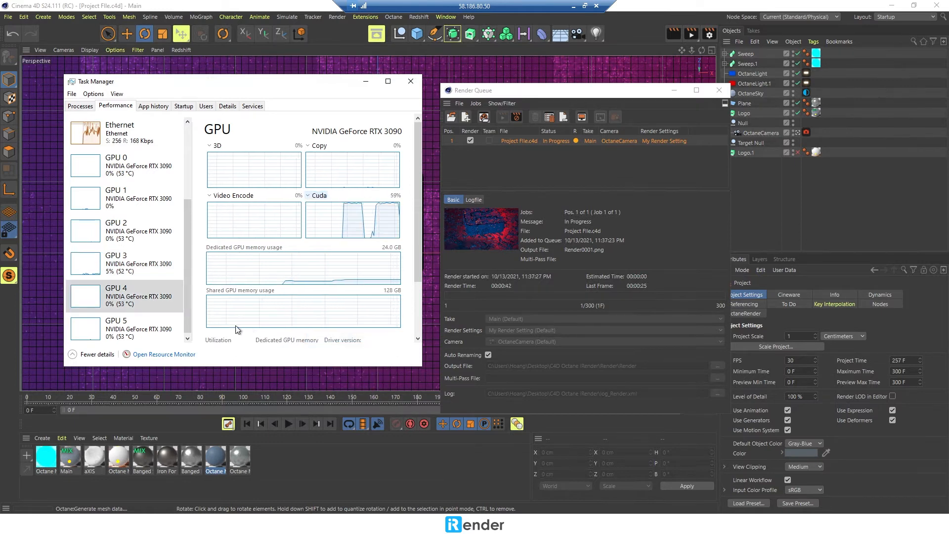
{"action": "left_click", "coordinate": [174, 326]}
{"action": "left_click", "coordinate": [323, 196]}
{"action": "left_click", "coordinate": [337, 336]}
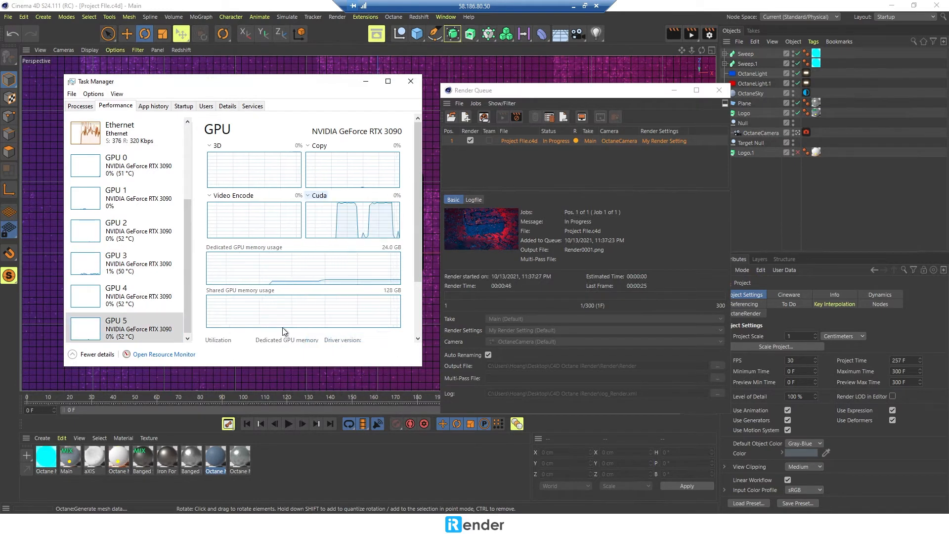
{"action": "left_click_drag", "start_coordinate": [188, 296], "coordinate": [192, 205]}
{"action": "left_click", "coordinate": [80, 105]}
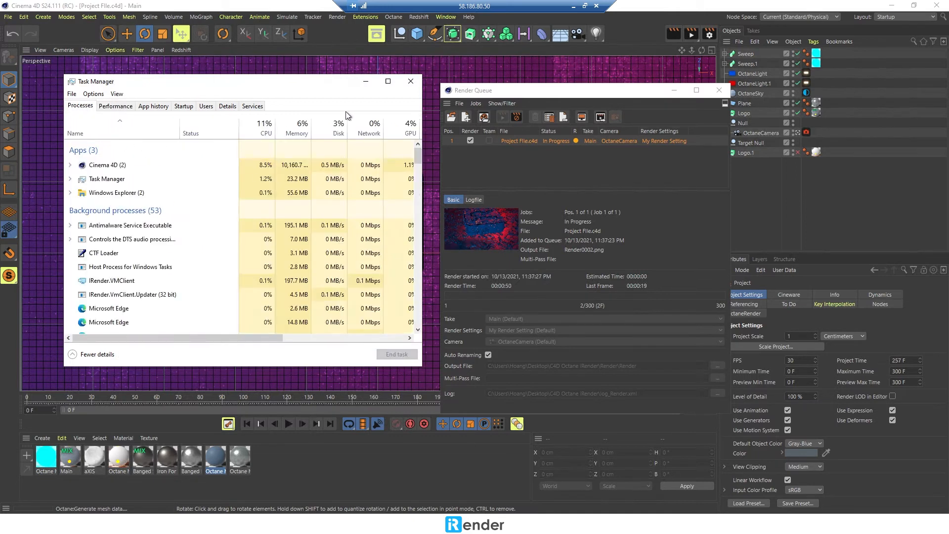
{"action": "left_click", "coordinate": [409, 81]}
{"action": "left_click_drag", "start_coordinate": [454, 87], "coordinate": [346, 63]}
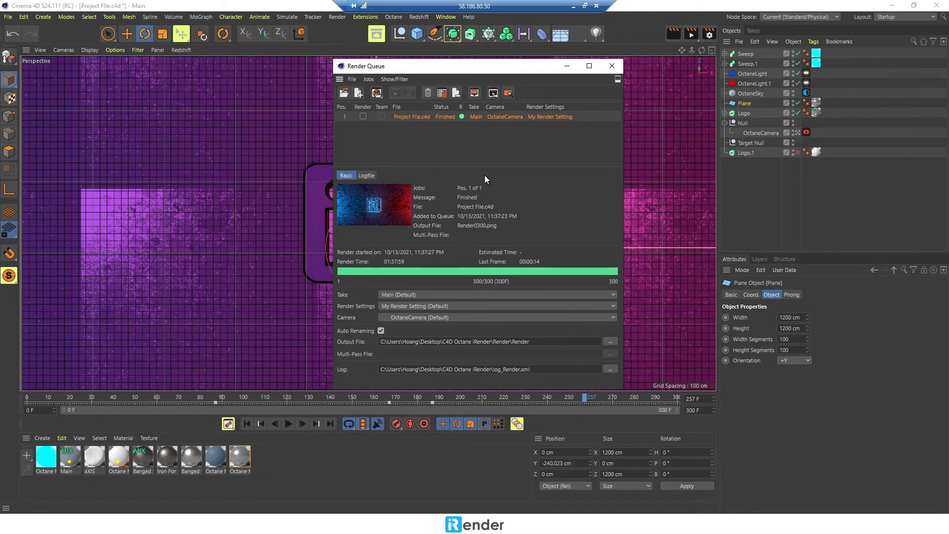
Step: Close the Render Queue and quit Cinema 4D without saving changes
{"action": "left_click", "coordinate": [611, 66]}
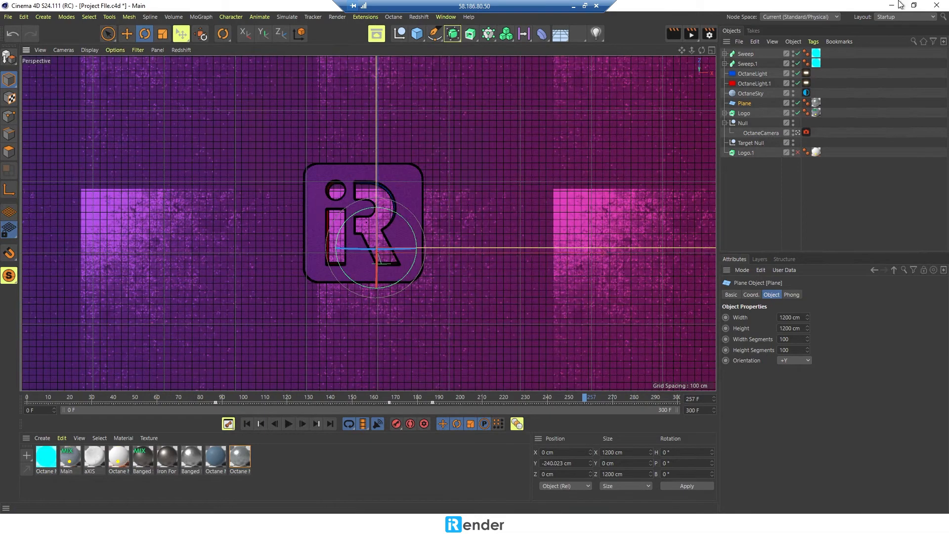
{"action": "key", "text": "alt+F4"}
{"action": "left_click", "coordinate": [443, 299]}
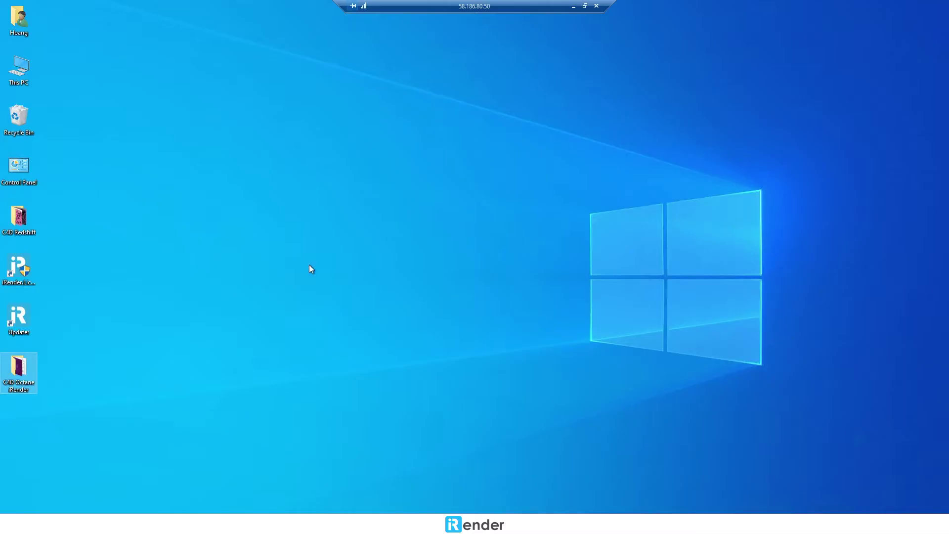
Step: Show the Render folder's 300 PNG frames as large thumbnails
{"action": "double_click", "coordinate": [18, 70]}
{"action": "double_click", "coordinate": [557, 368]}
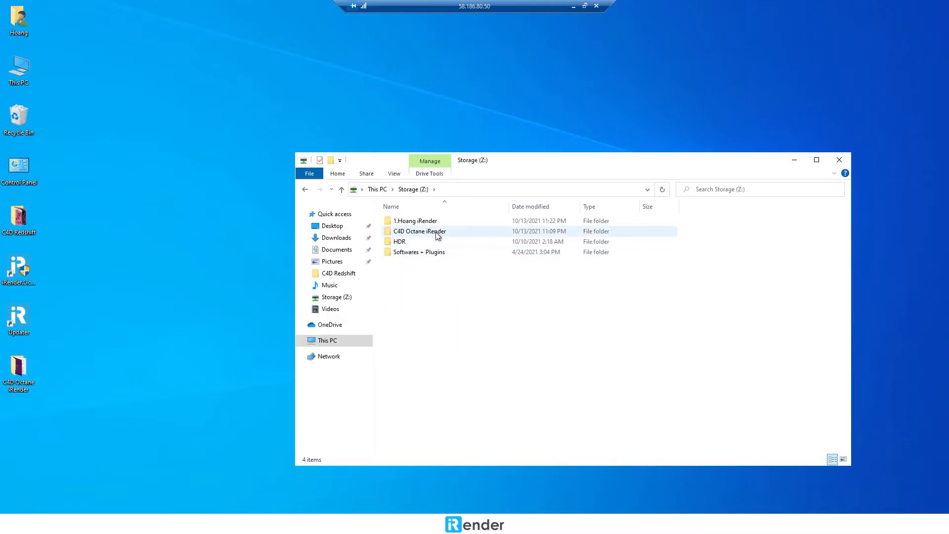
{"action": "double_click", "coordinate": [436, 223]}
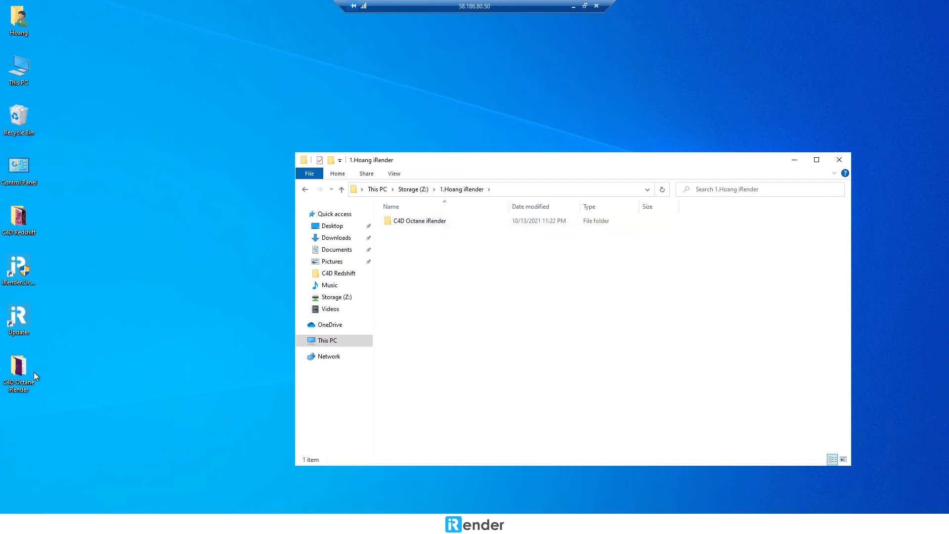
{"action": "double_click", "coordinate": [29, 366]}
{"action": "left_click", "coordinate": [437, 232]}
{"action": "double_click", "coordinate": [437, 234]}
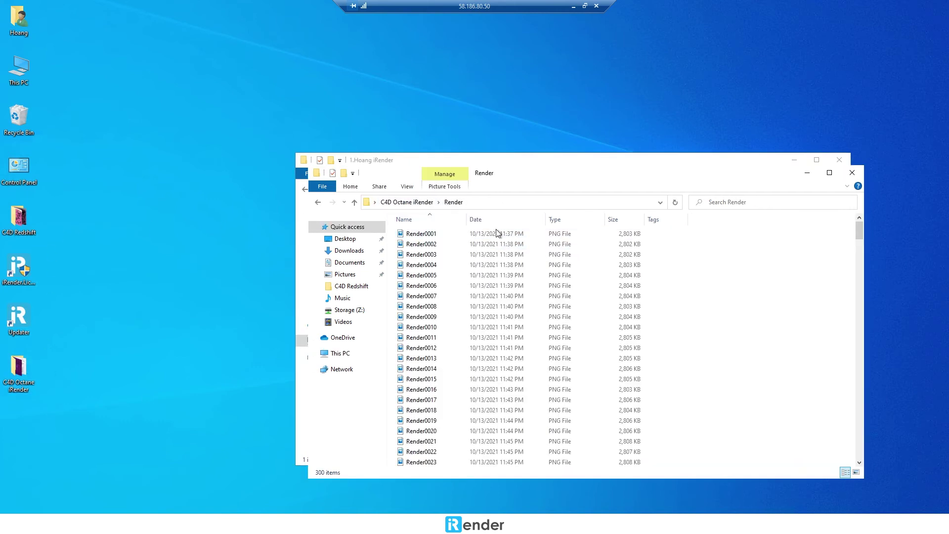
{"action": "left_click", "coordinate": [859, 475]}
{"action": "left_click_drag", "start_coordinate": [859, 238], "coordinate": [862, 287]}
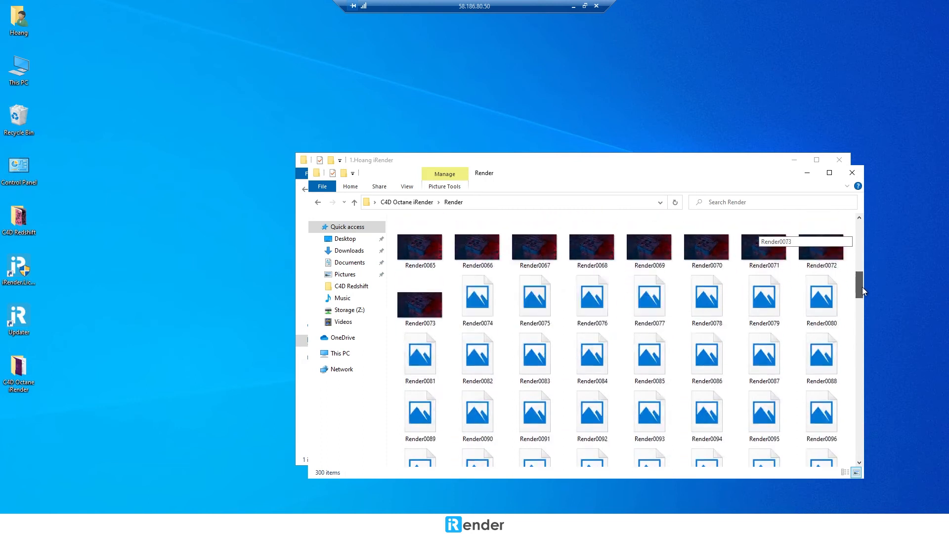
Step: Preview several rendered frames full-screen in Photos, stepping through with arrow keys
{"action": "double_click", "coordinate": [743, 413]}
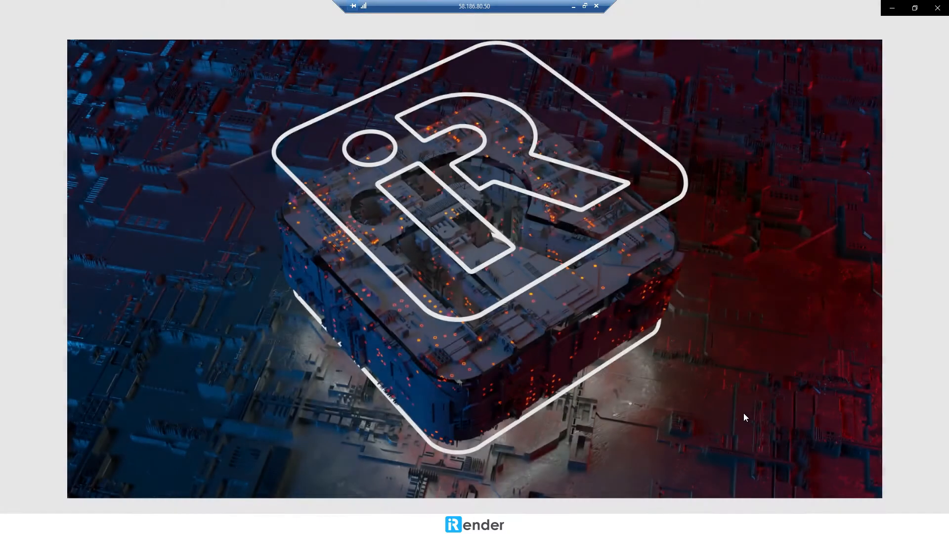
{"action": "key", "text": "Right"}
{"action": "key", "text": "Right"}
{"action": "key", "text": "Right"}
{"action": "key", "text": "Right"}
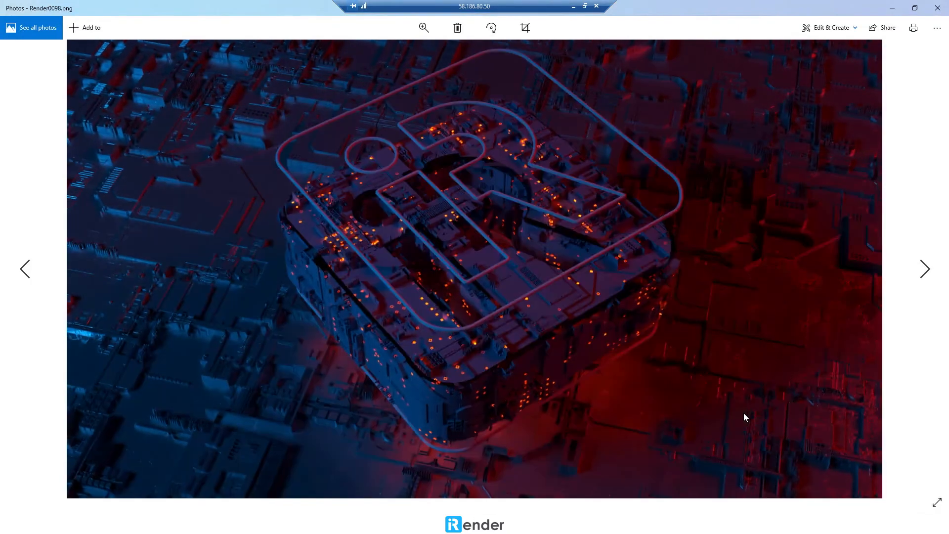
{"action": "key", "text": "Right"}
{"action": "key", "text": "Right"}
{"action": "key", "text": "Right"}
{"action": "key", "text": "Right"}
{"action": "key", "text": "Right"}
{"action": "key", "text": "Right"}
{"action": "key", "text": "Right"}
{"action": "key", "text": "Right"}
{"action": "key", "text": "Right"}
{"action": "key", "text": "Right"}
{"action": "key", "text": "Right"}
{"action": "key", "text": "Right"}
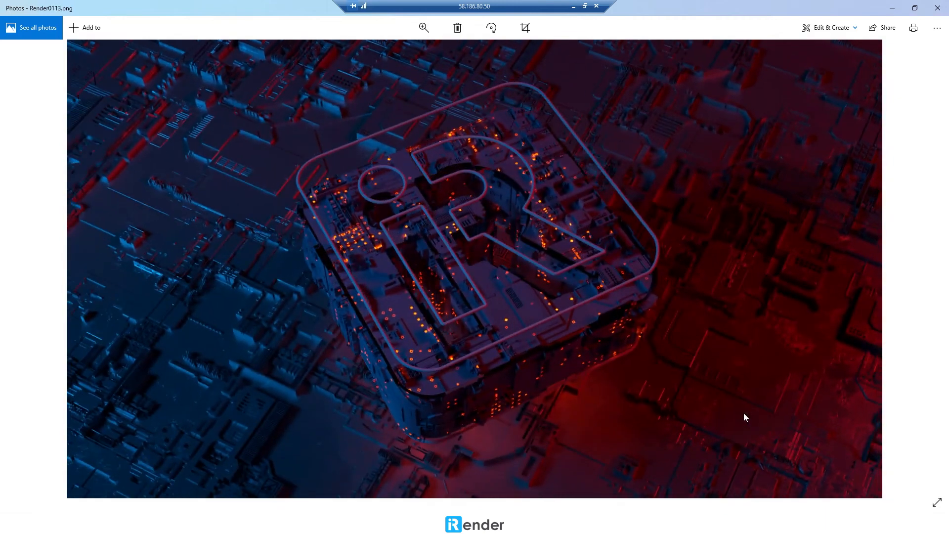
{"action": "key", "text": "Right"}
{"action": "left_click", "coordinate": [936, 8]}
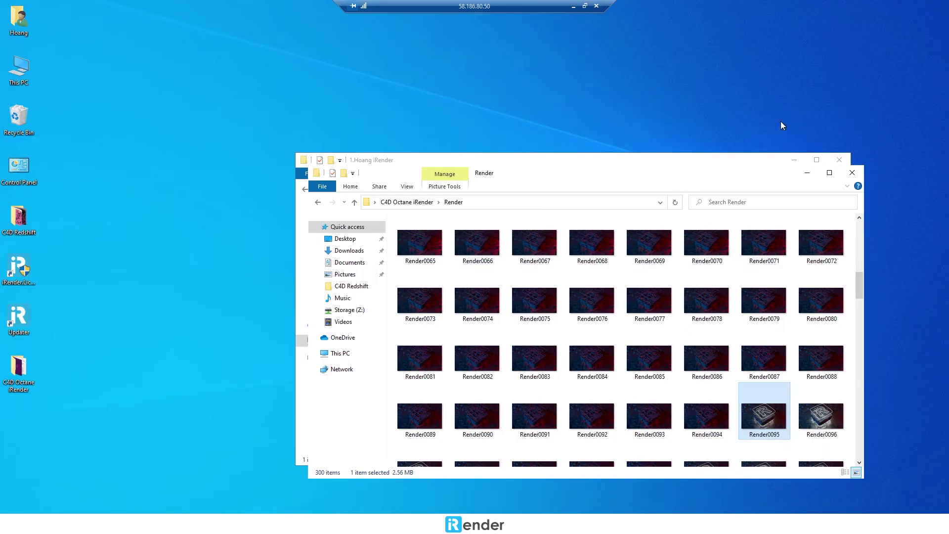
Step: Copy the Render folder from the C4D Octane iRender folder
{"action": "left_click", "coordinate": [354, 202]}
{"action": "right_click", "coordinate": [422, 235]}
{"action": "left_click", "coordinate": [463, 454]}
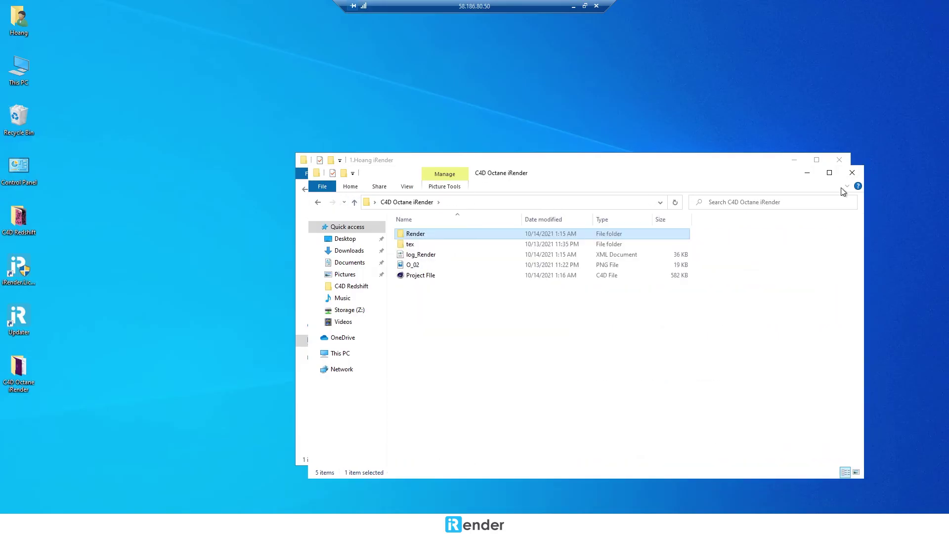
Step: Paste the Render folder into 1.Hoang iRender and begin disconnecting the remote session
{"action": "left_click", "coordinate": [810, 176]}
{"action": "right_click", "coordinate": [667, 283]}
{"action": "left_click", "coordinate": [691, 339]}
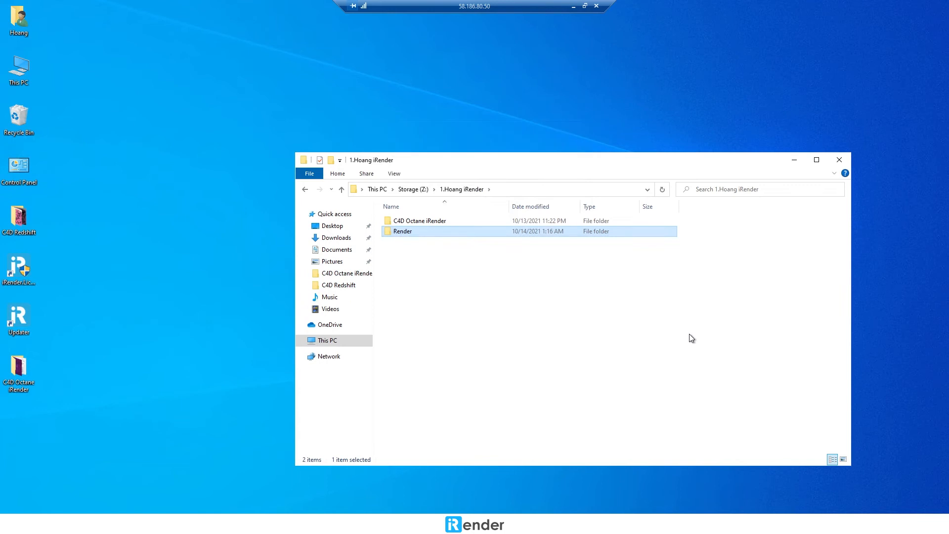
{"action": "left_click", "coordinate": [691, 338]}
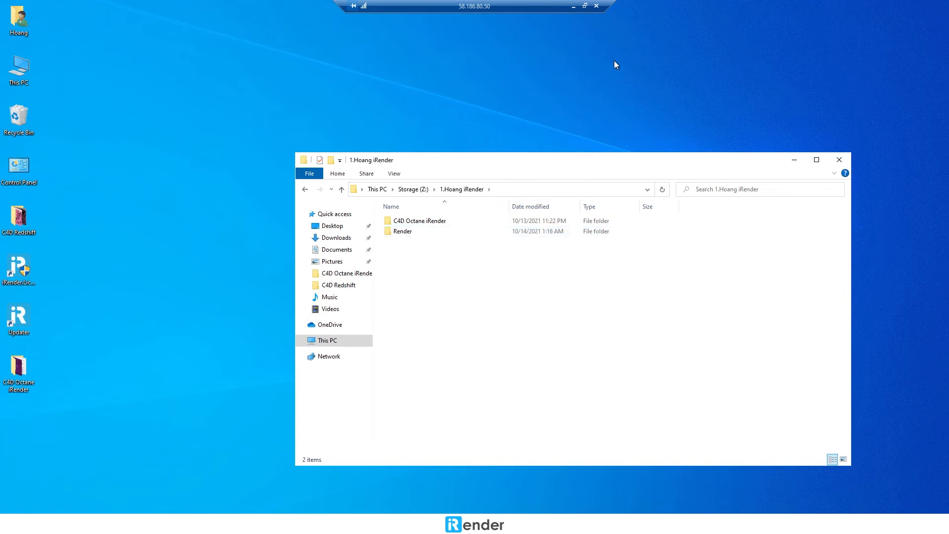
{"action": "left_click", "coordinate": [597, 7]}
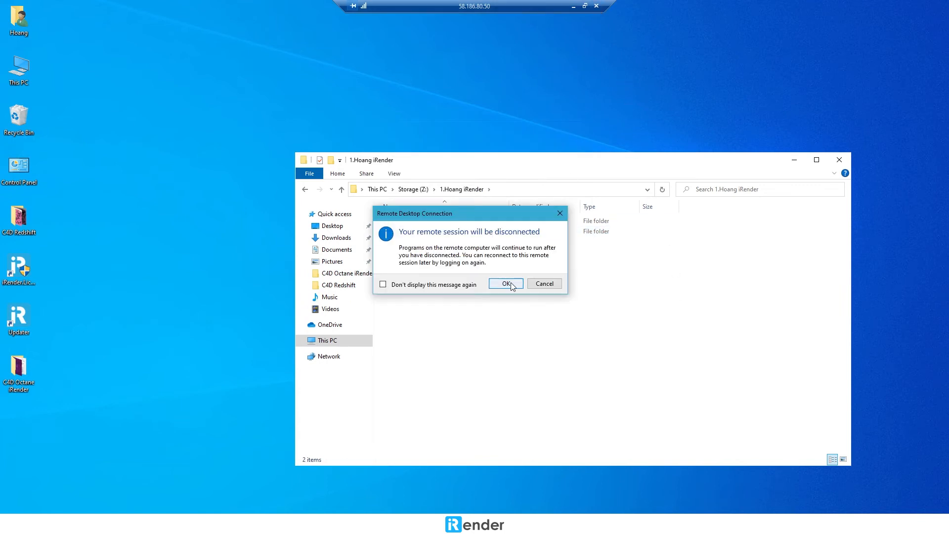
Step: Disconnect the remote session and shut down the 6xRTX3090 server machine
{"action": "left_click", "coordinate": [507, 284]}
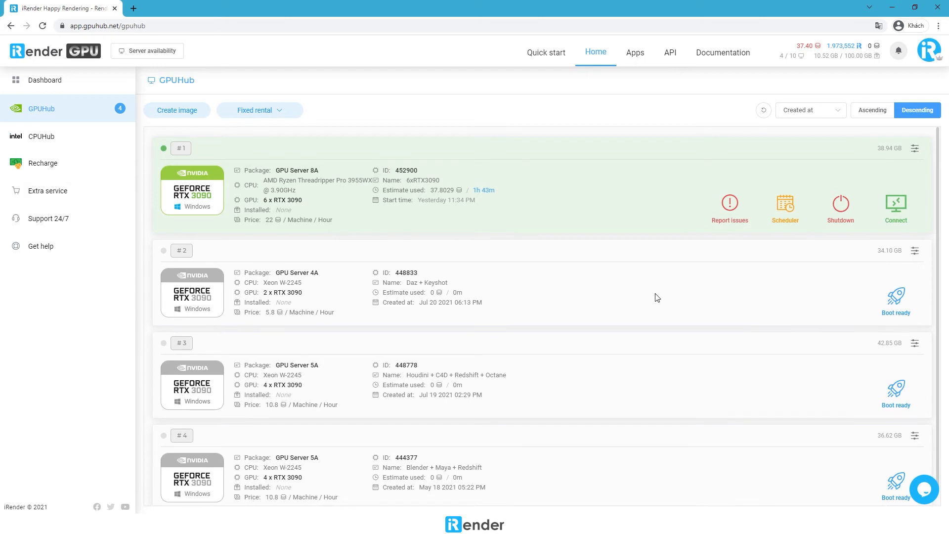
{"action": "left_click", "coordinate": [820, 235]}
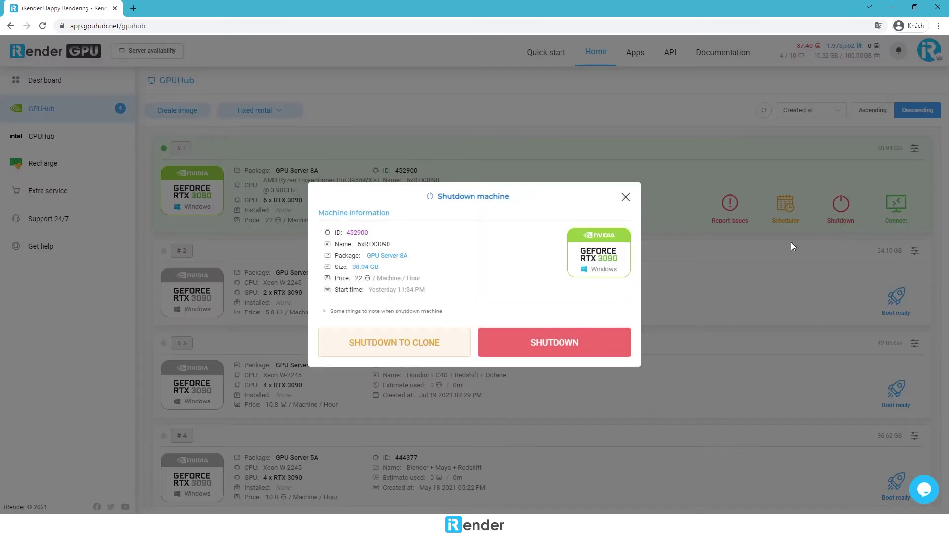
{"action": "left_click", "coordinate": [577, 343]}
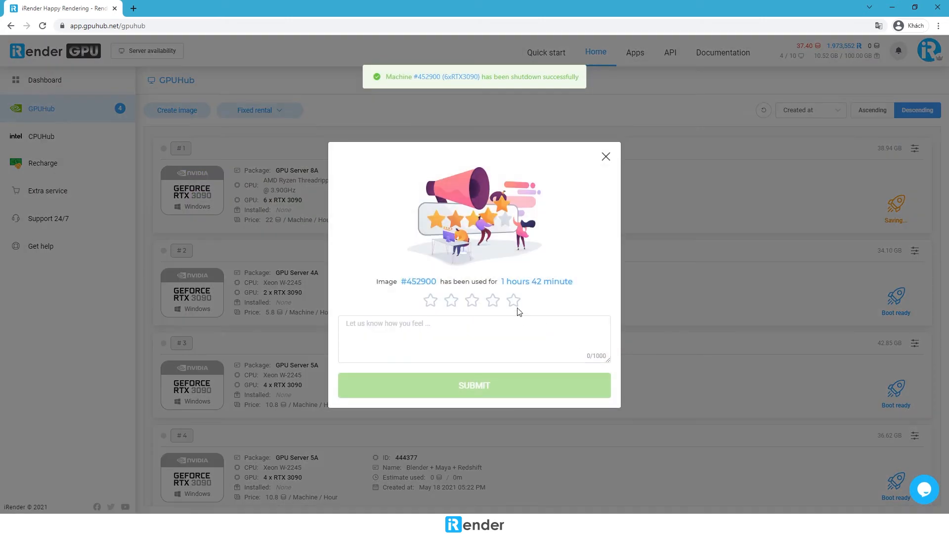
Step: Submit a five-star rating of the service
{"action": "left_click", "coordinate": [513, 300]}
{"action": "left_click", "coordinate": [519, 399]}
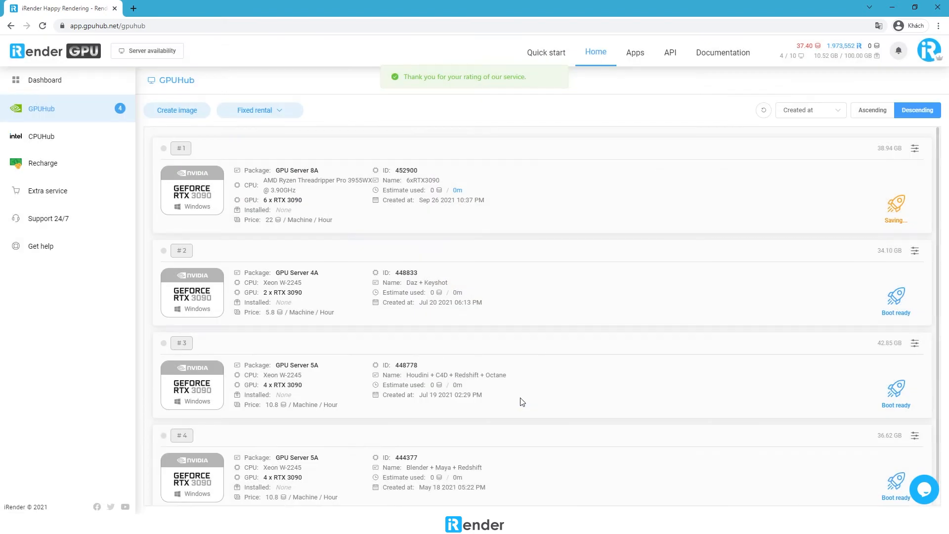
Step: Download the Render folder's 300 files from remote storage into the local Downloads folder
{"action": "left_click", "coordinate": [517, 141]}
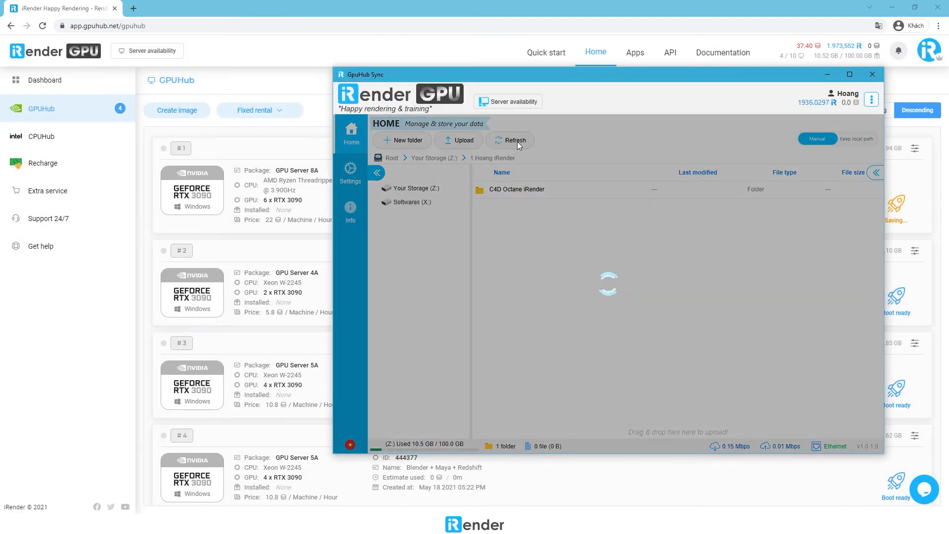
{"action": "right_click", "coordinate": [525, 208]}
{"action": "left_click", "coordinate": [552, 217]}
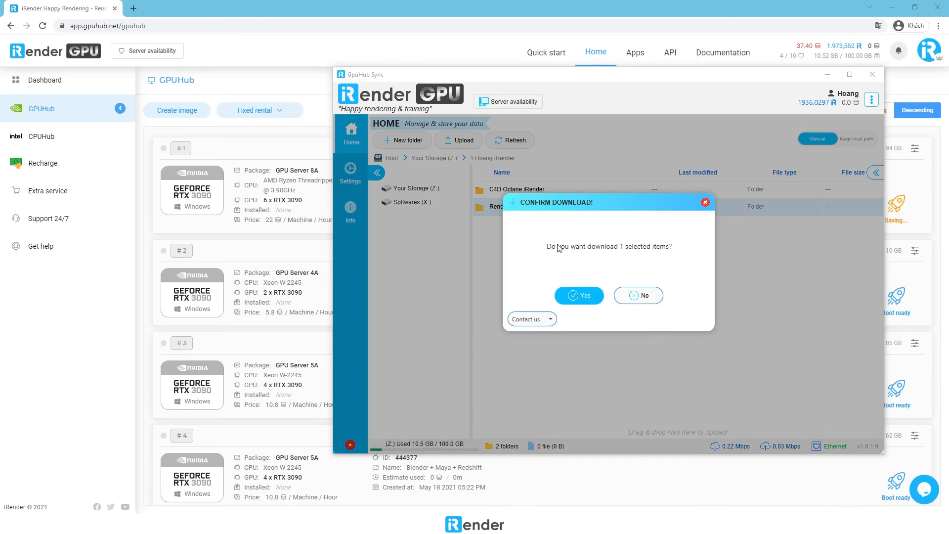
{"action": "left_click", "coordinate": [576, 295]}
{"action": "left_click", "coordinate": [378, 266]}
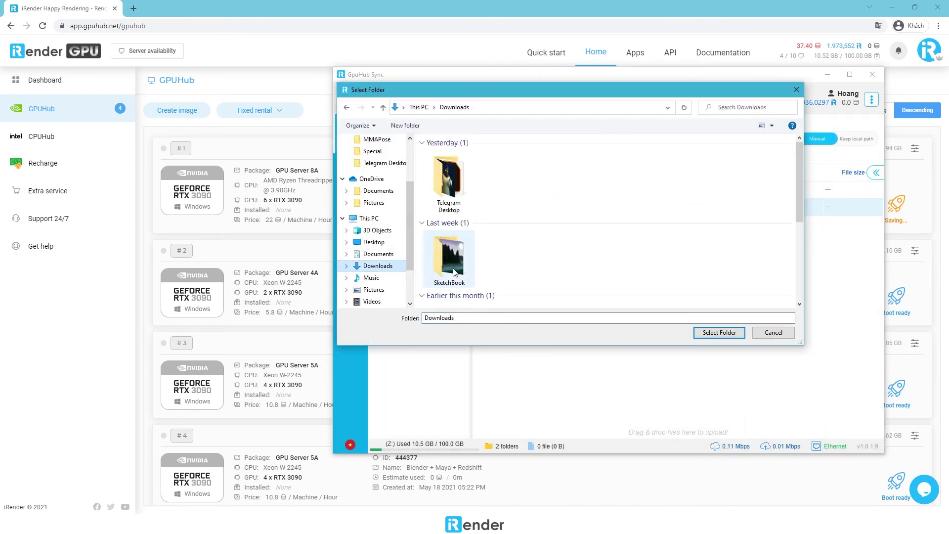
{"action": "left_click", "coordinate": [709, 334]}
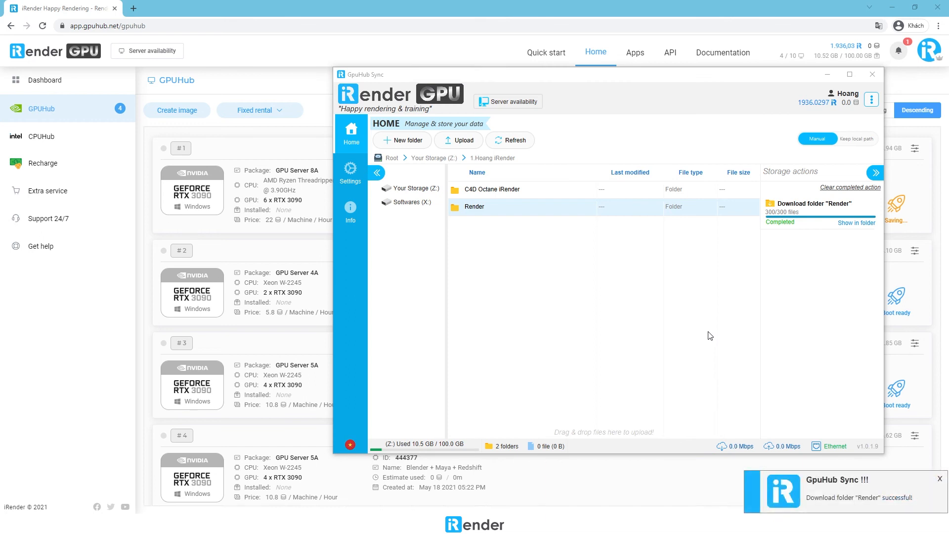
Step: Collapse the finished storage actions and show the downloaded folder on this computer
{"action": "left_click", "coordinate": [845, 187]}
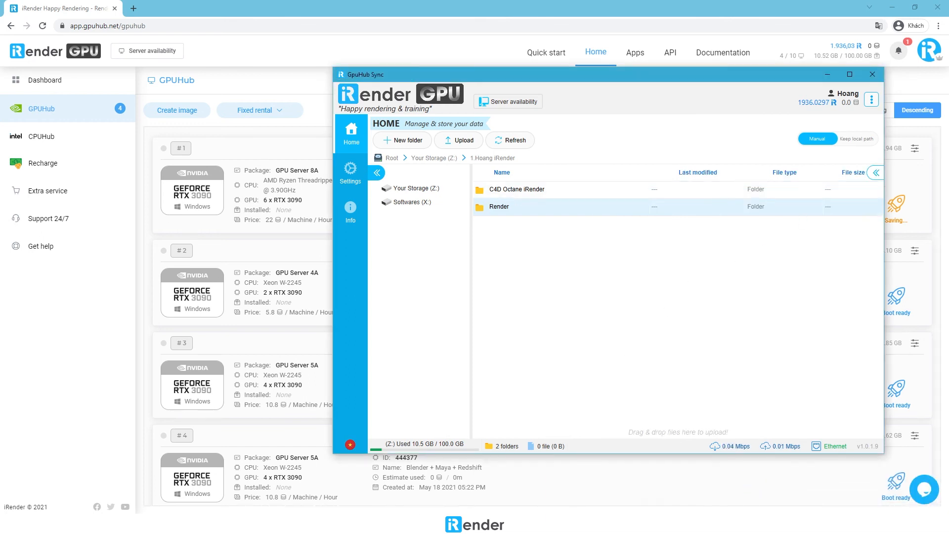
{"action": "left_click", "coordinate": [356, 475]}
Step: Open the downloaded Render folder in Downloads to view all 300 frame thumbnails
{"action": "left_click", "coordinate": [69, 335]}
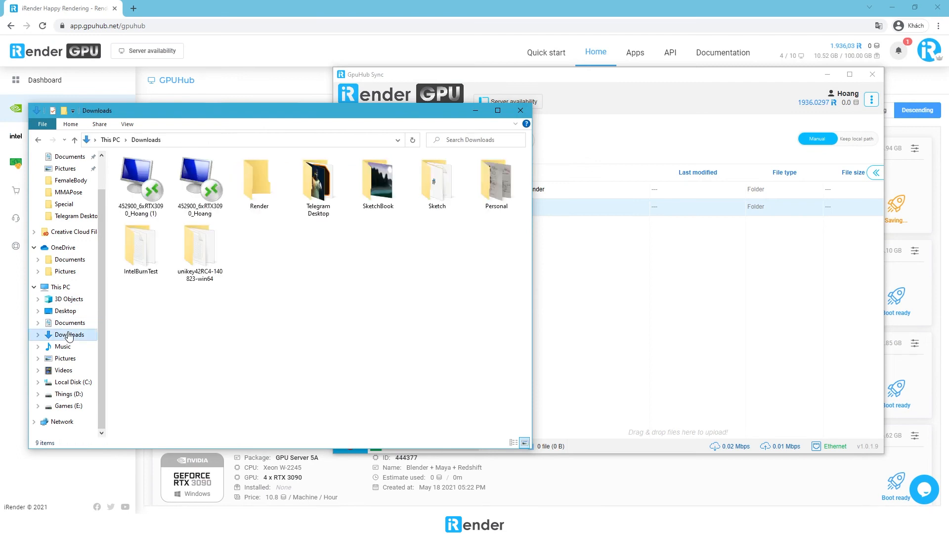
{"action": "double_click", "coordinate": [276, 200]}
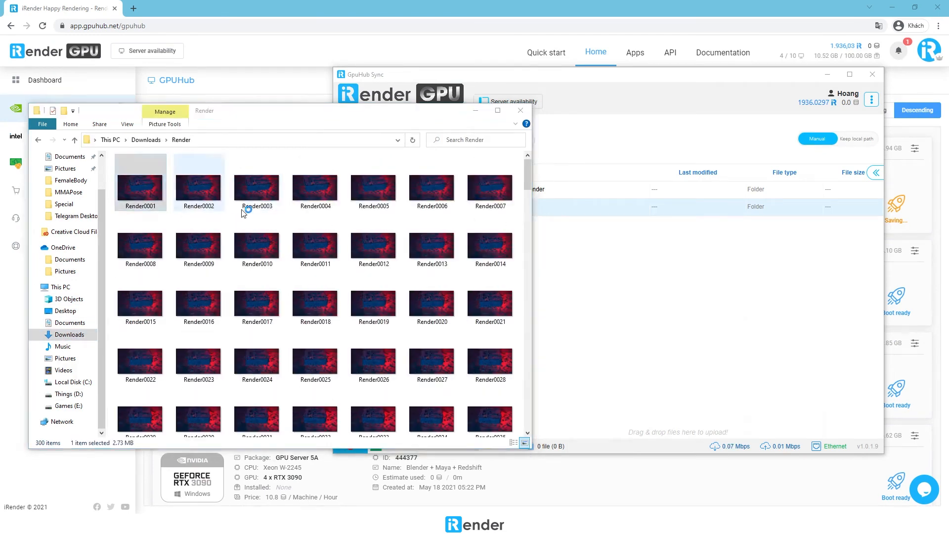